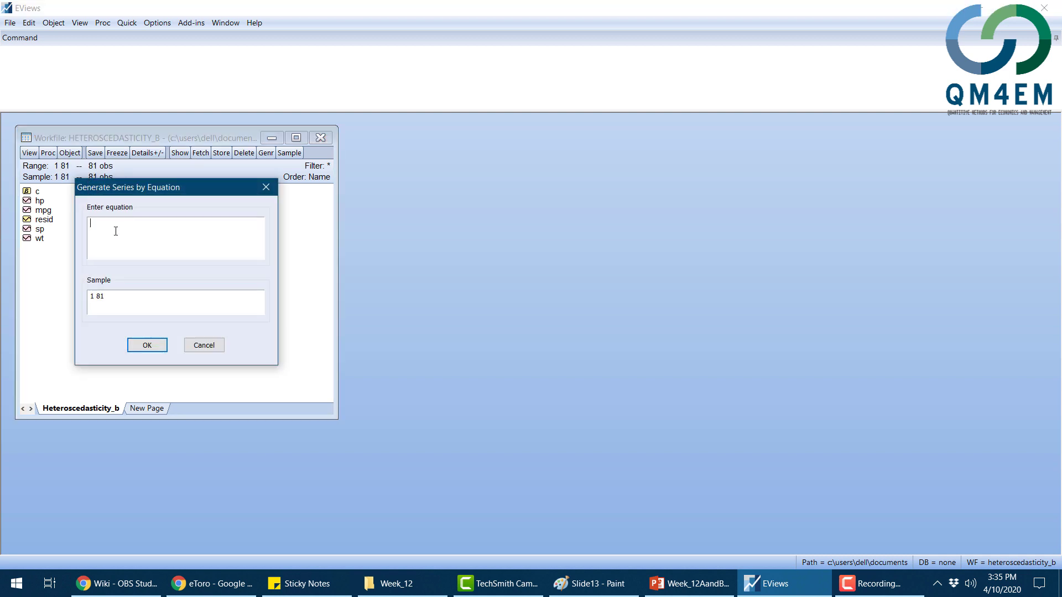
# - Generate a new series with the equation log_mpg = log(mpg)
pyautogui.write('ln_')
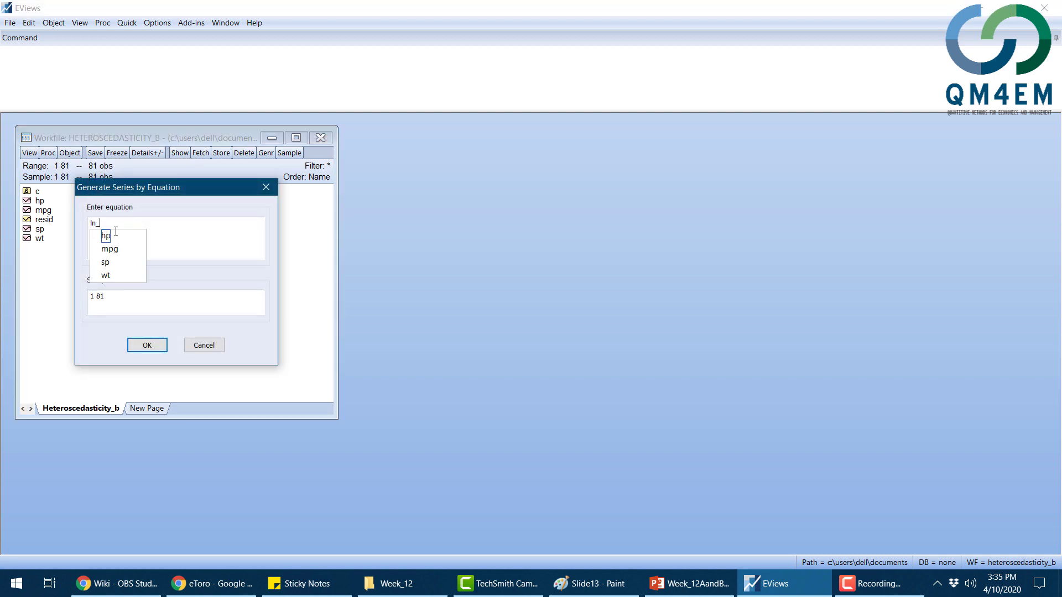
pyautogui.press('BackSpace')
pyautogui.press('BackSpace')
pyautogui.write('og_mpg =')
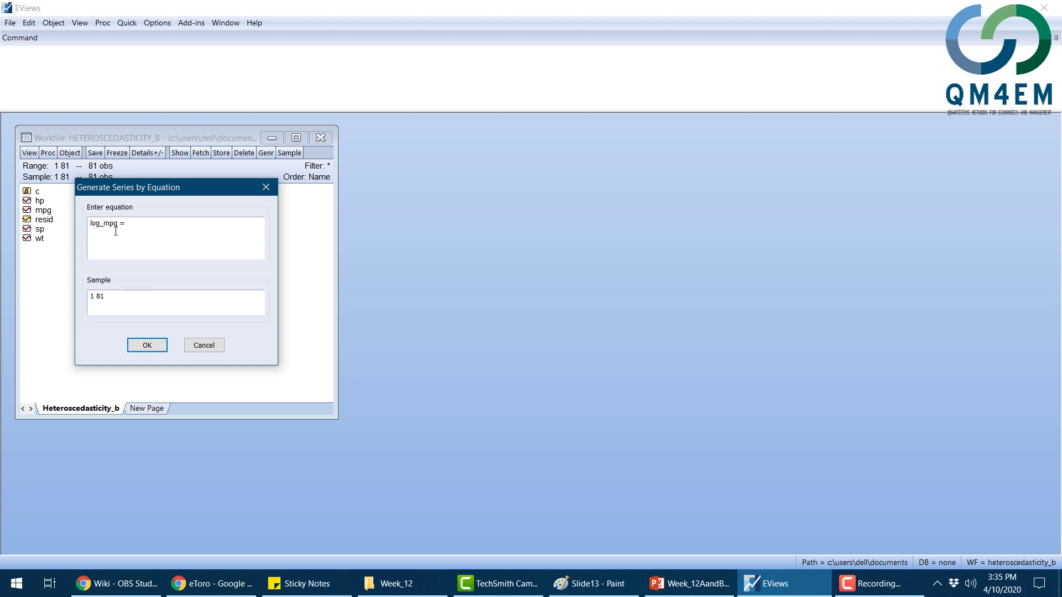
pyautogui.write('log(mpg')
pyautogui.click(147, 345)
# - Generate the series log_hp as the logarithm of hp
pyautogui.click(71, 154)
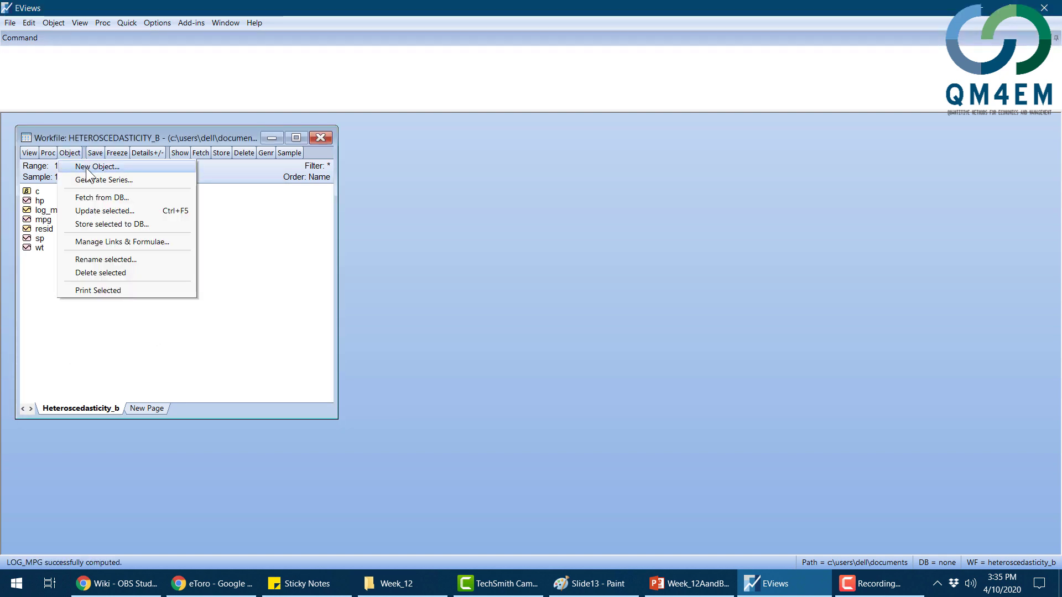
pyautogui.click(89, 179)
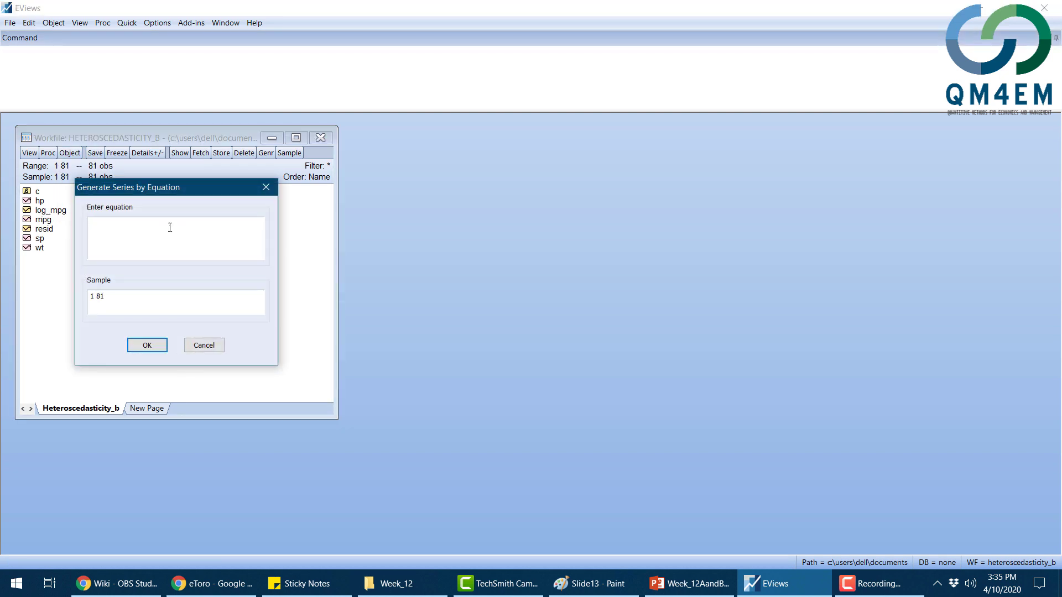
pyautogui.write('log_hp')
pyautogui.write('(')
pyautogui.write('log')
pyautogui.write('(hp')
pyautogui.press('Return')
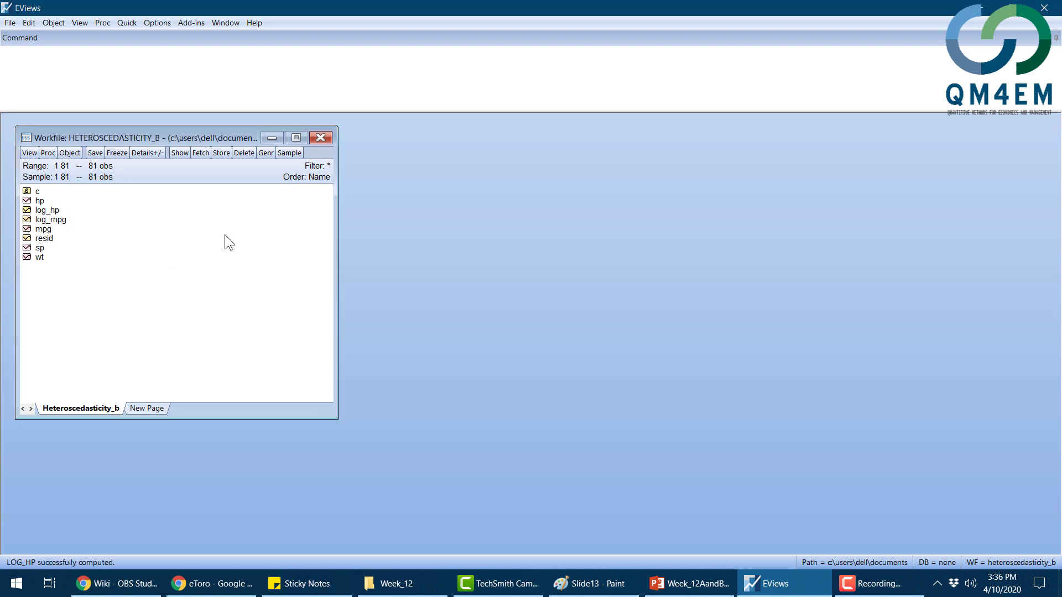
# - Generate another series with the equation log_sp = log(sp)
pyautogui.click(76, 153)
pyautogui.click(81, 181)
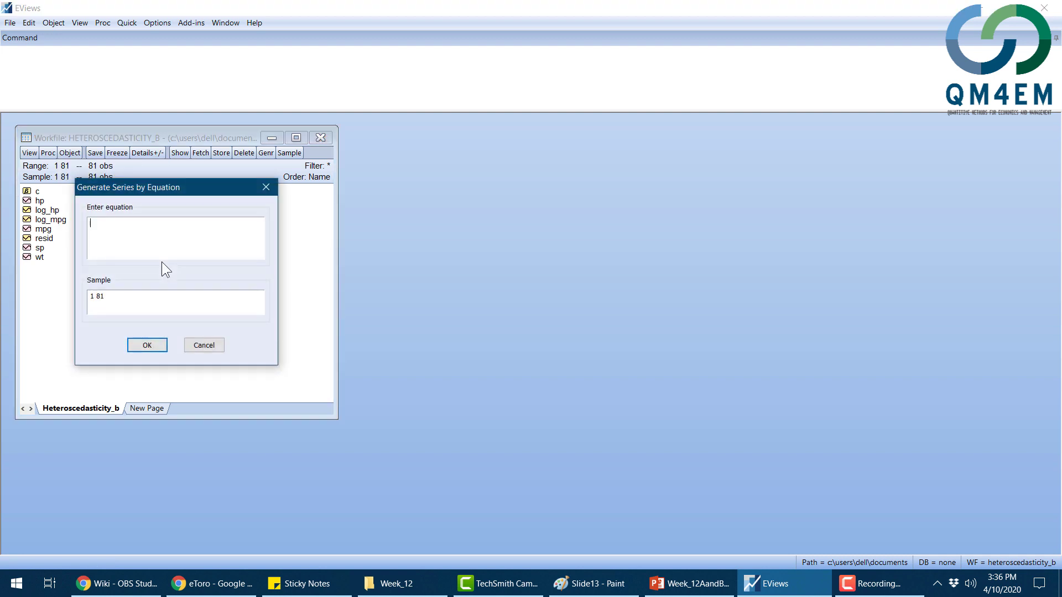
pyautogui.write('log_sp = log(sp)')
pyautogui.press('Return')
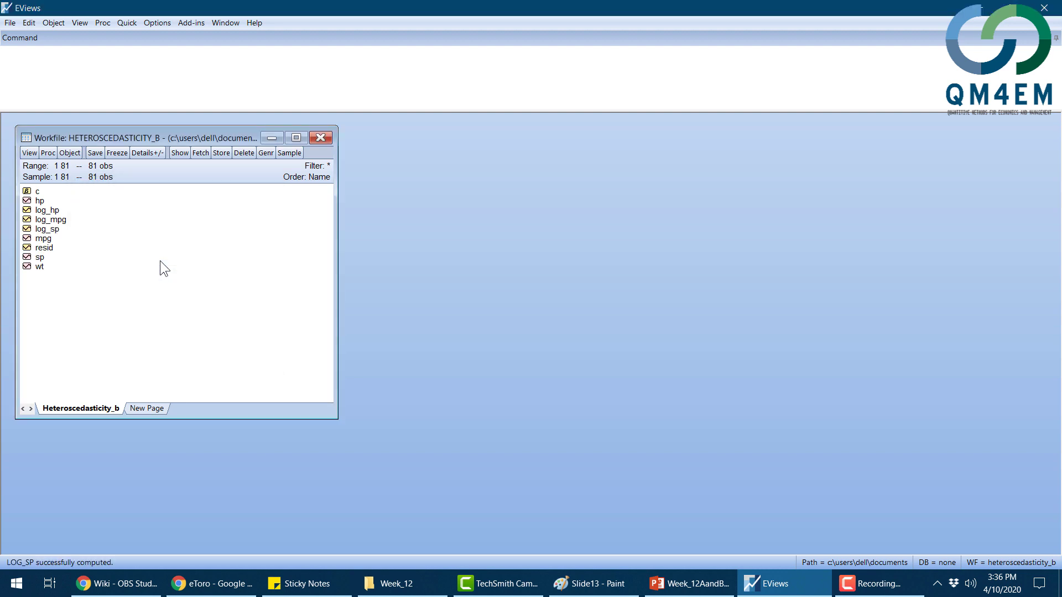
# - Generate the series log_wt with the equation log_wt = log(wt)
pyautogui.click(76, 153)
pyautogui.click(75, 178)
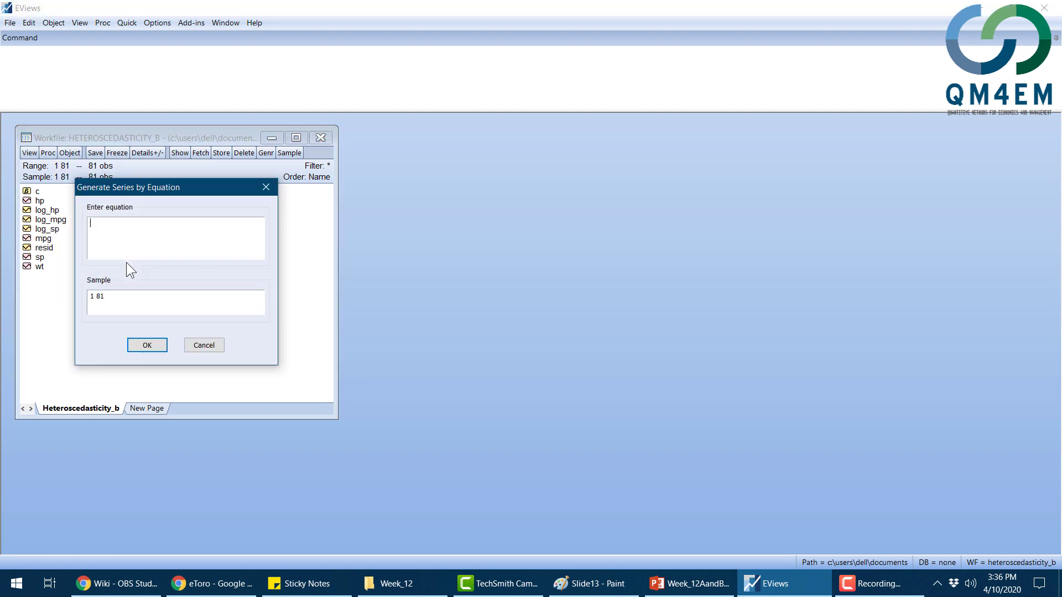
pyautogui.write('log_wt')
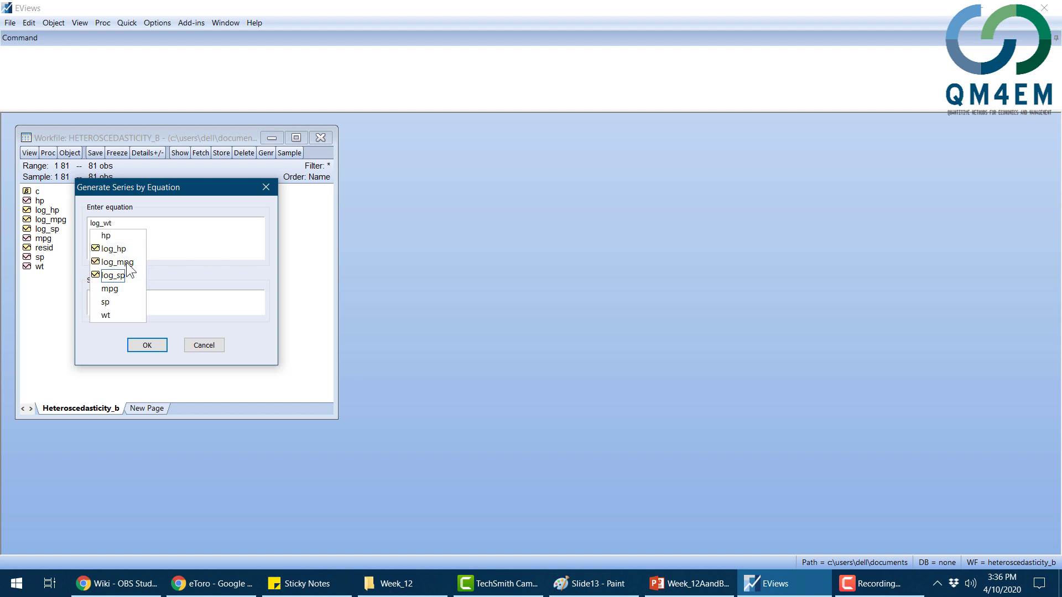
pyautogui.write(' = log')
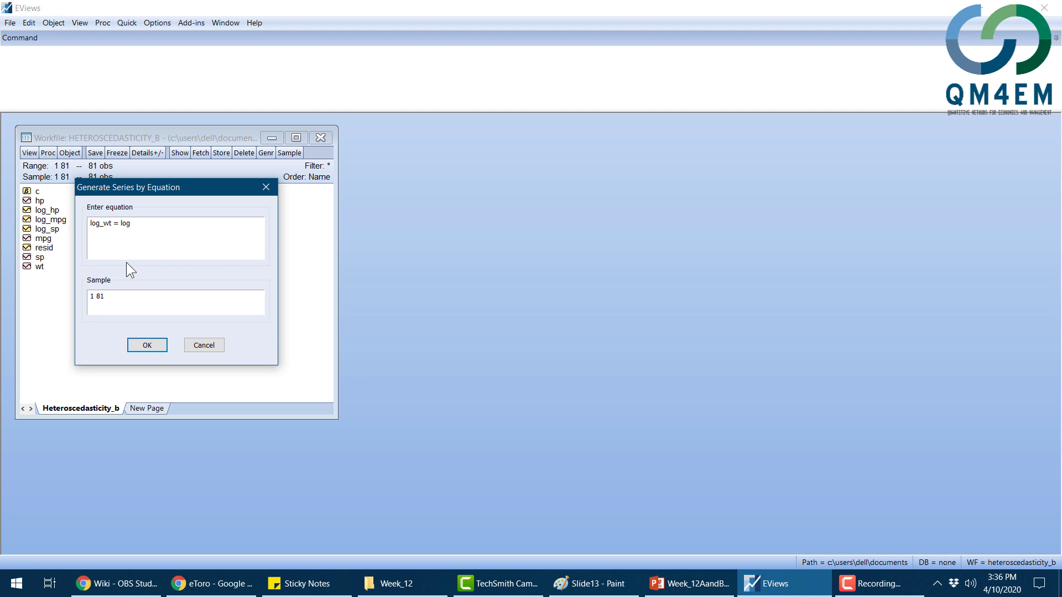
pyautogui.write('(wt)')
pyautogui.press('Return')
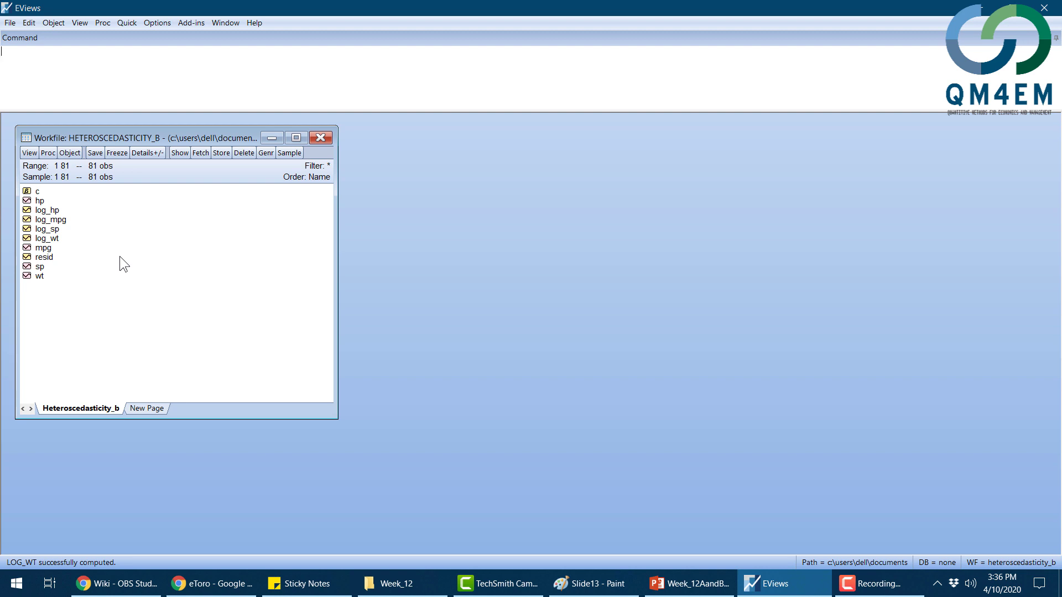
pyautogui.click(59, 211)
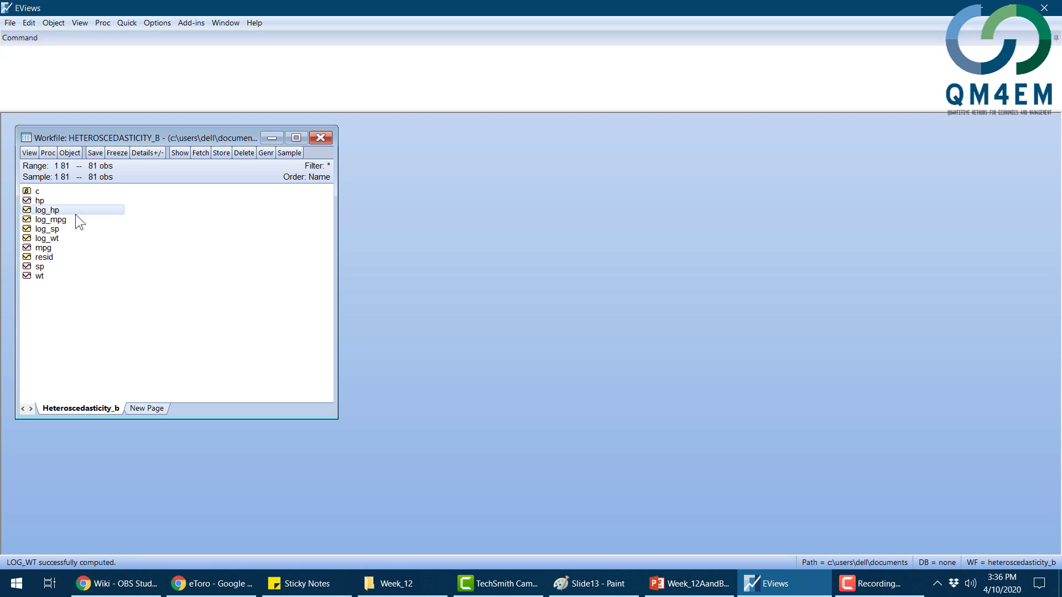
pyautogui.press('Down')
pyautogui.press('Down')
pyautogui.press('Down')
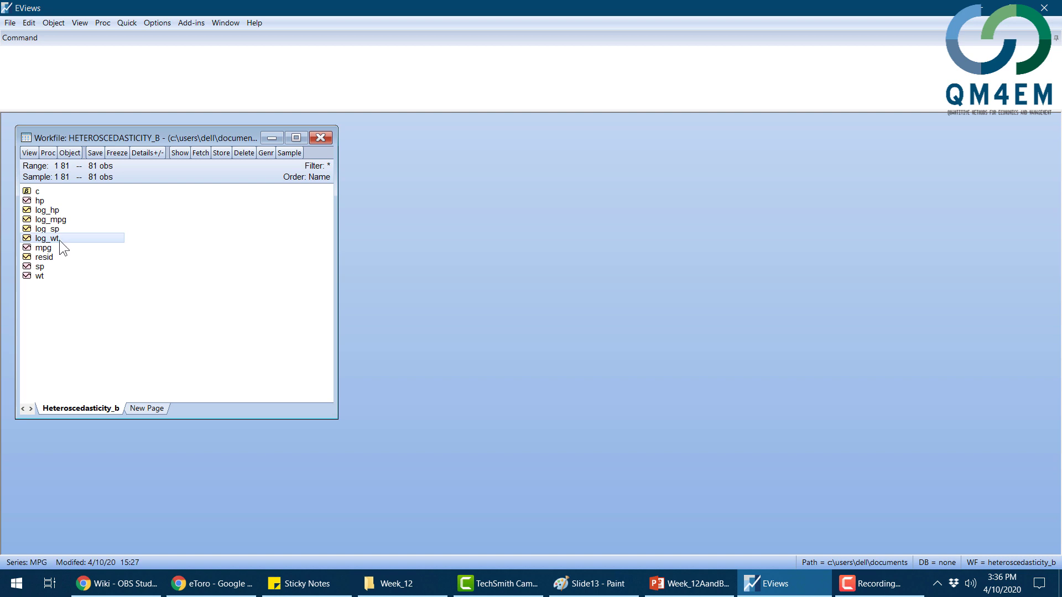
# - Open log_mpg, log_sp, log_hp and log_wt together as an equation, with log_mpg as the dependent variable
pyautogui.click(62, 221)
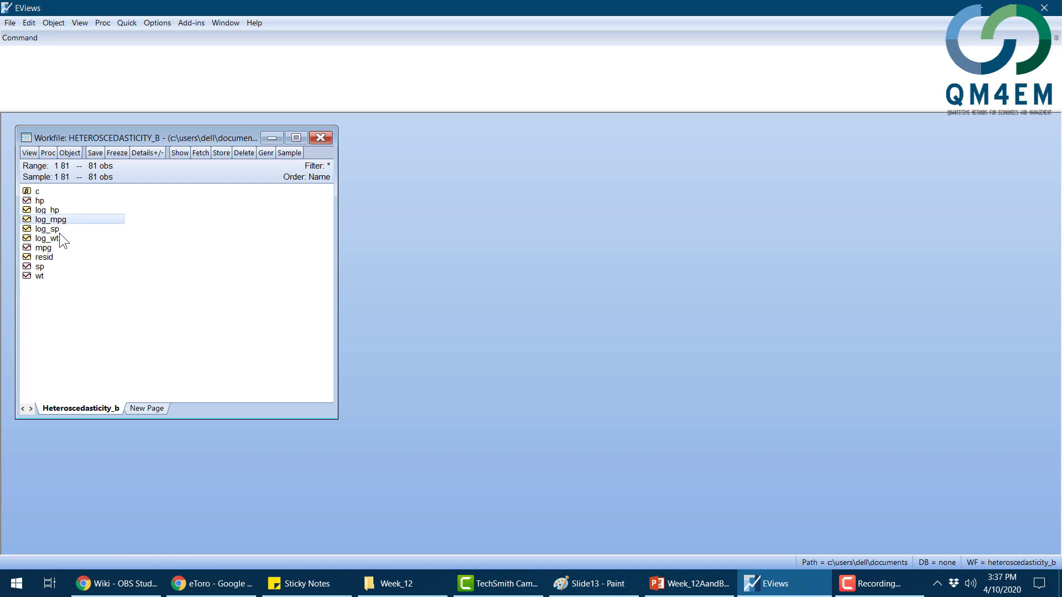
pyautogui.keyDown('ctrl'); pyautogui.click(52, 231); pyautogui.keyUp('ctrl')
pyautogui.keyDown('ctrl'); pyautogui.click(55, 211); pyautogui.keyUp('ctrl')
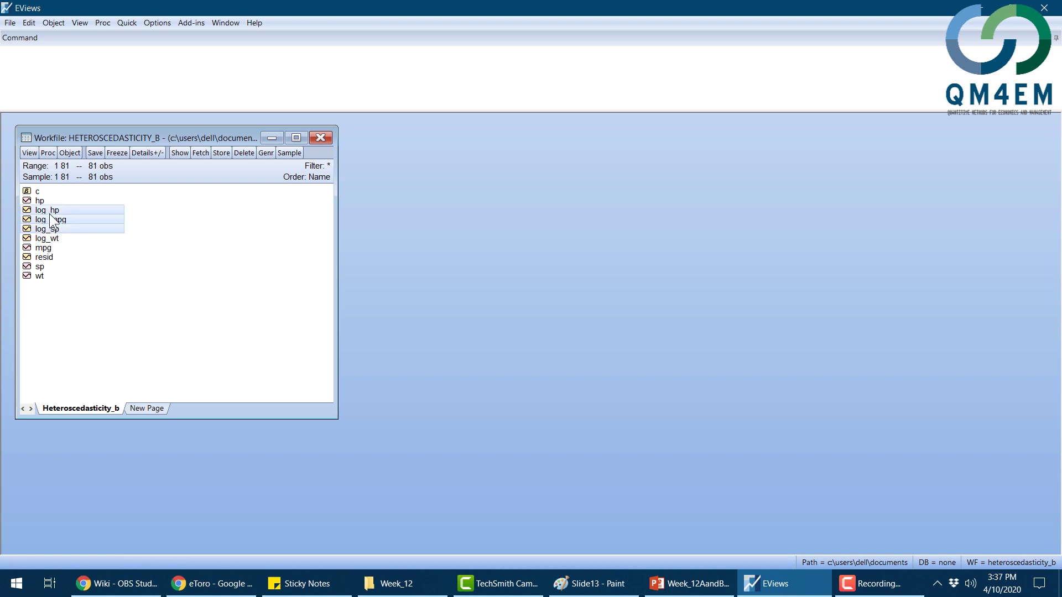
pyautogui.keyDown('ctrl'); pyautogui.click(72, 238); pyautogui.keyUp('ctrl')
pyautogui.rightClick(92, 218)
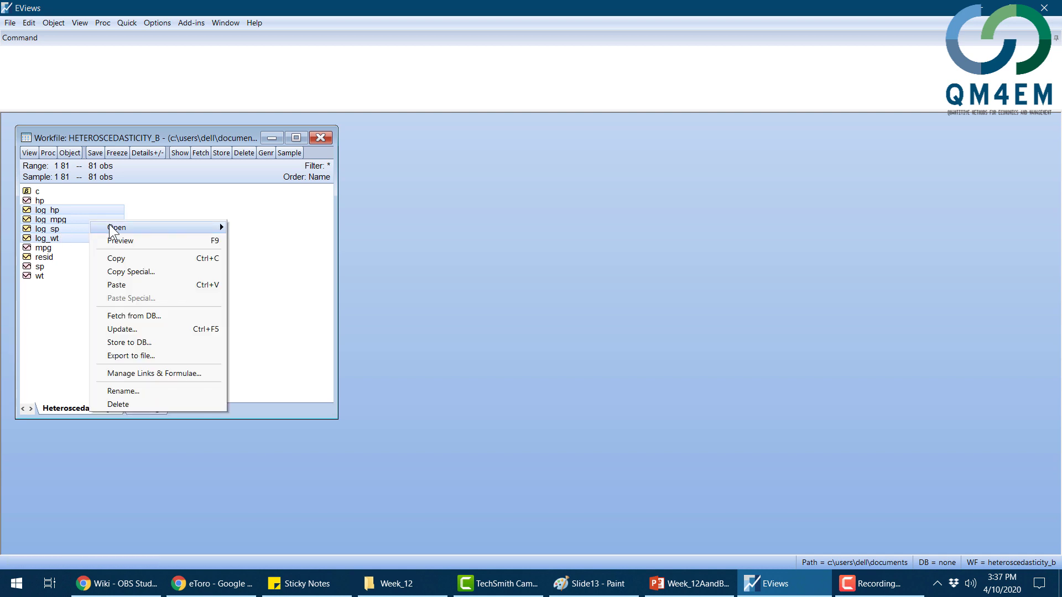
pyautogui.moveTo(110, 227)
pyautogui.click(261, 240)
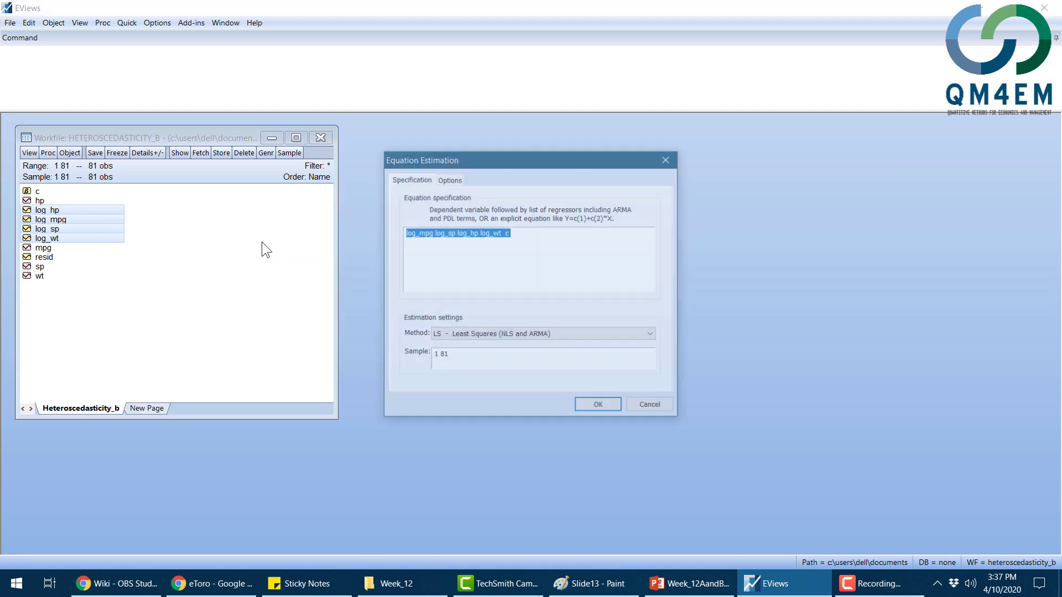
# - Put the constant c directly after log_mpg in the specification, estimate by least squares and move the output clear of the workfile
pyautogui.click(489, 261)
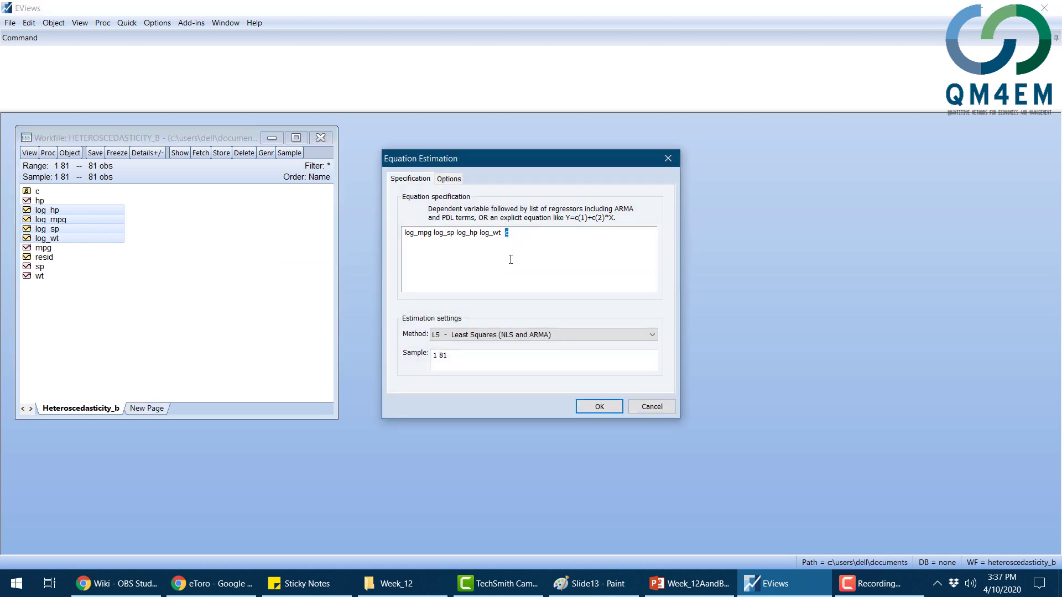
pyautogui.press('BackSpace')
pyautogui.click(433, 238)
pyautogui.click(589, 403)
pyautogui.moveTo(221, 191); pyautogui.dragTo(832, 137)
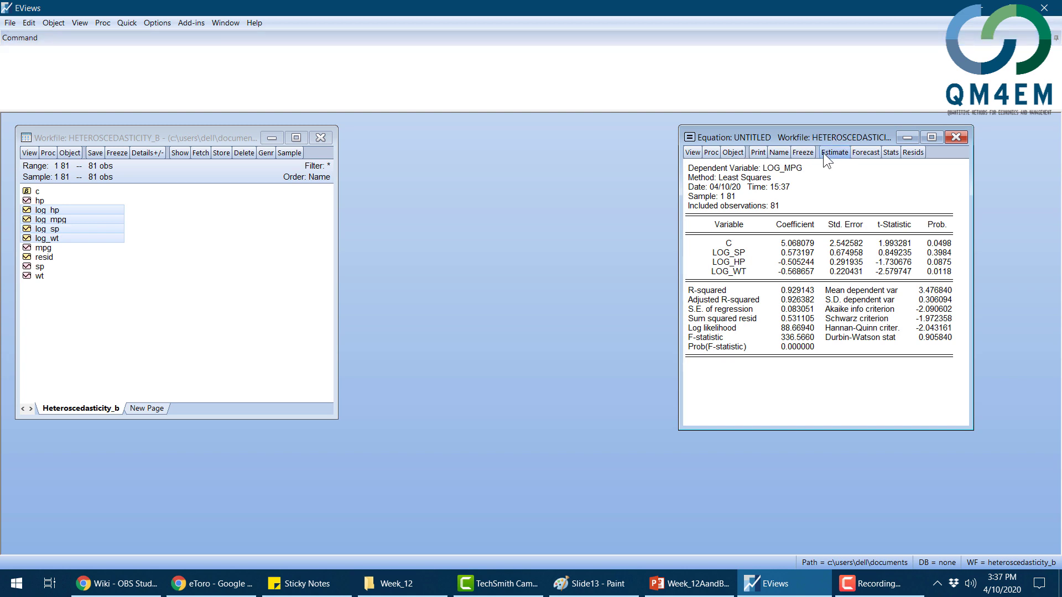
# - Freeze the log_mpg regression output as a table set aside from the workfile, and delete the untitled equation
pyautogui.click(802, 152)
pyautogui.moveTo(268, 210); pyautogui.dragTo(851, 162)
pyautogui.click(952, 136)
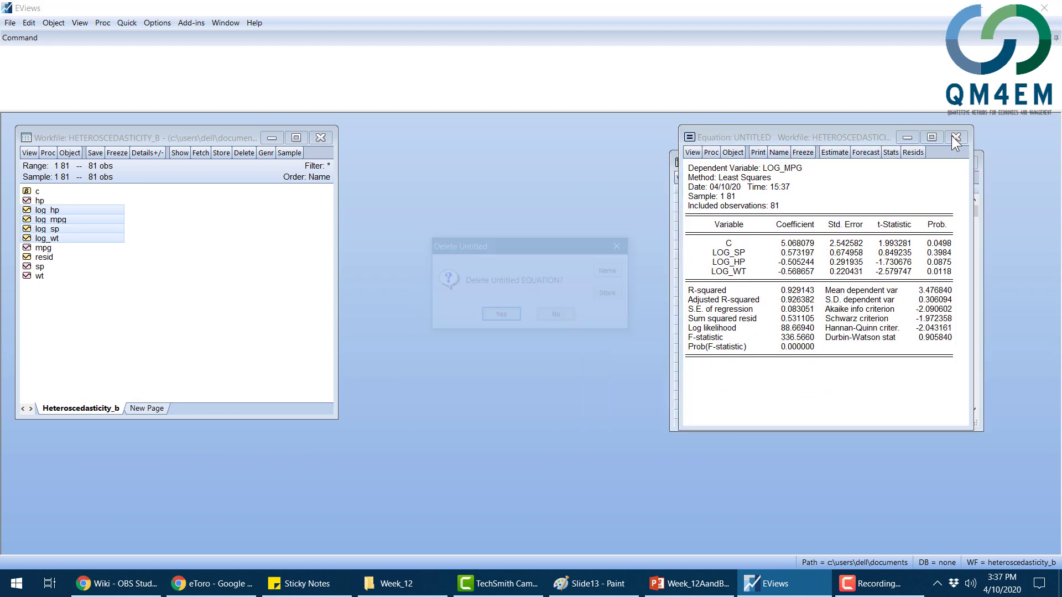
pyautogui.click(496, 317)
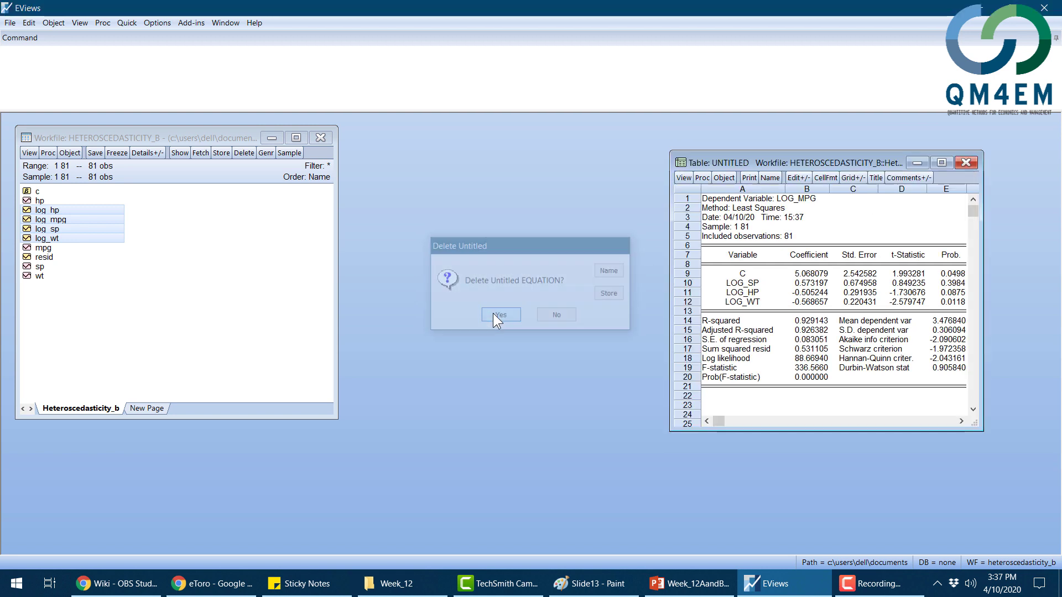
# - Open the original series mpg, sp, hp and wt together as an equation, with mpg as the dependent variable
pyautogui.click(150, 279)
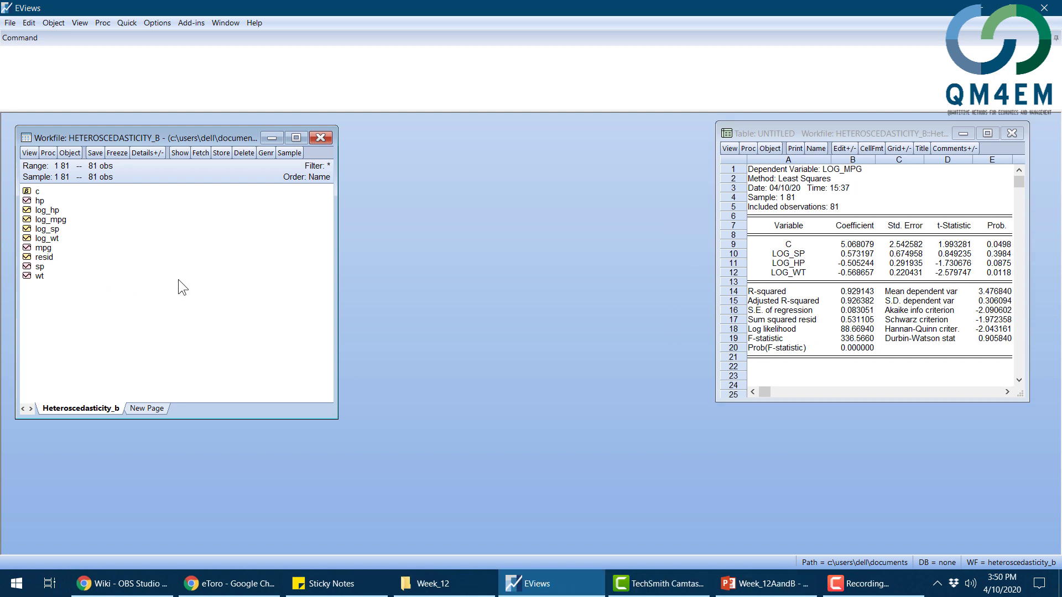
pyautogui.click(46, 249)
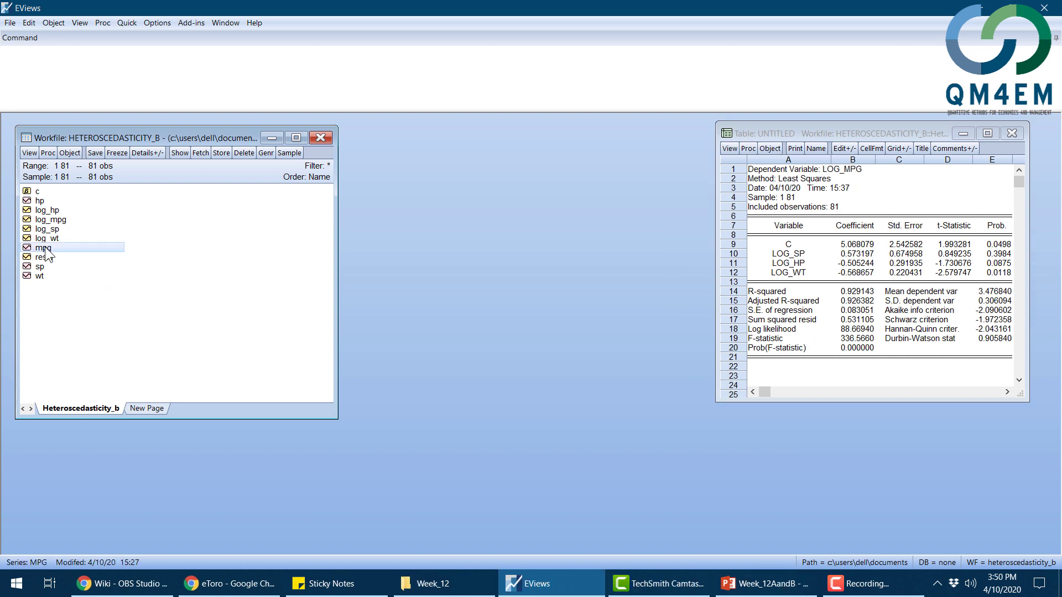
pyautogui.keyDown('ctrl'); pyautogui.click(42, 267); pyautogui.keyUp('ctrl')
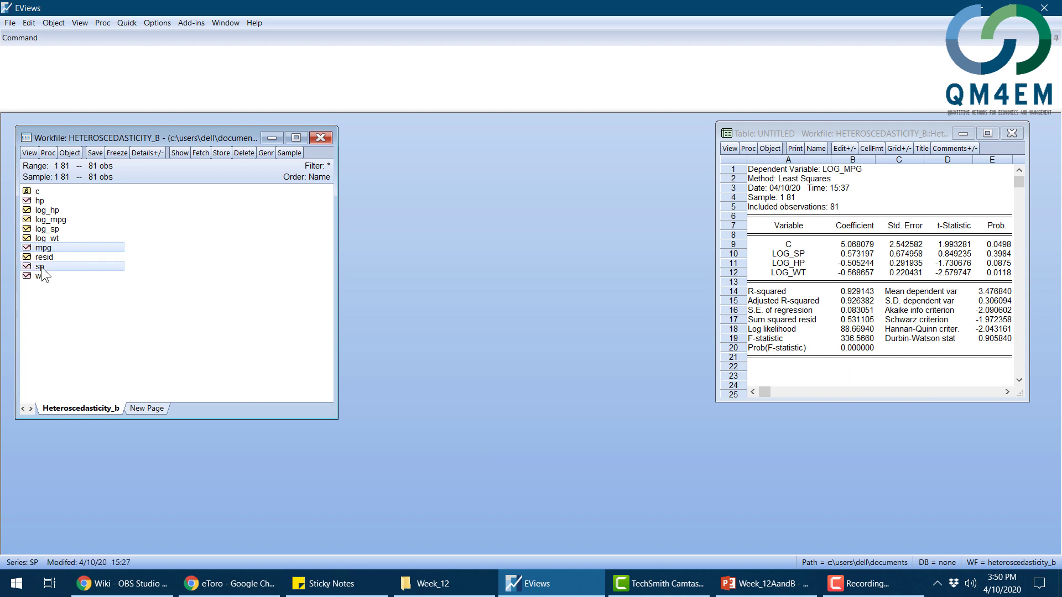
pyautogui.keyDown('ctrl'); pyautogui.click(43, 203); pyautogui.keyUp('ctrl')
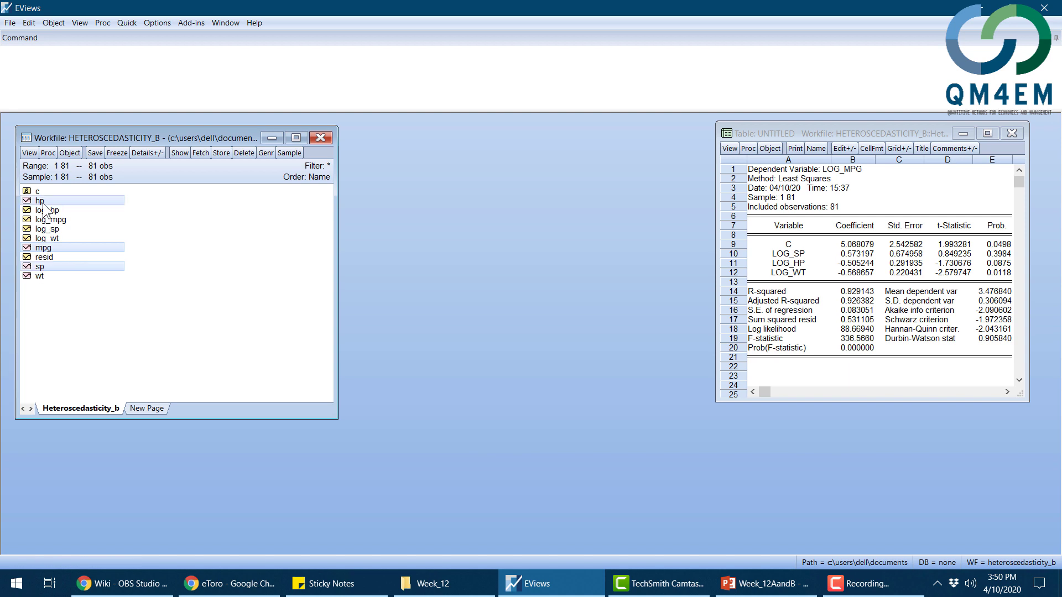
pyautogui.keyDown('ctrl'); pyautogui.click(39, 277); pyautogui.keyUp('ctrl')
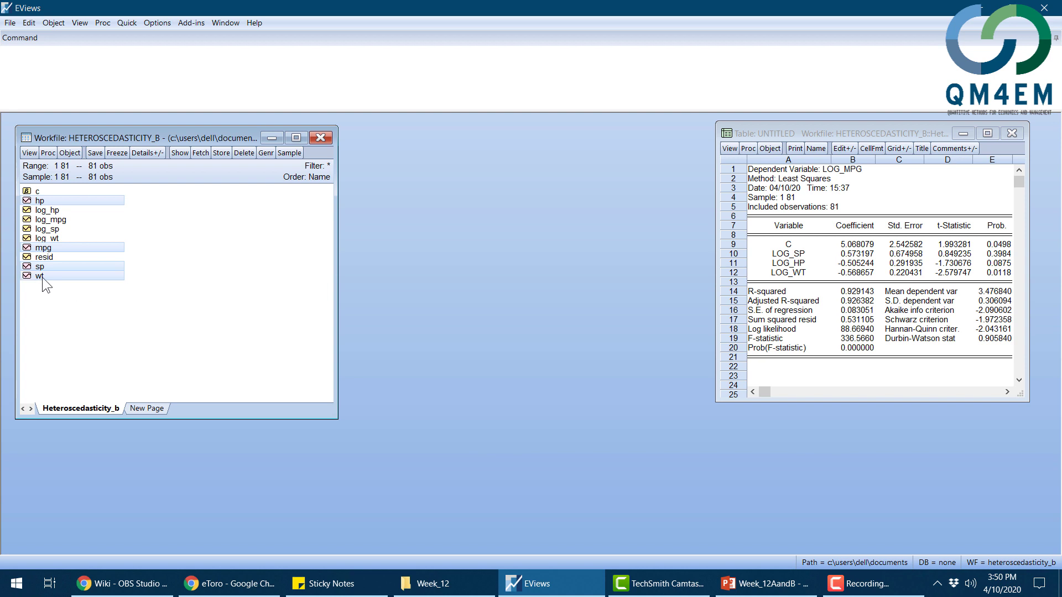
pyautogui.rightClick(93, 270)
pyautogui.moveTo(145, 274)
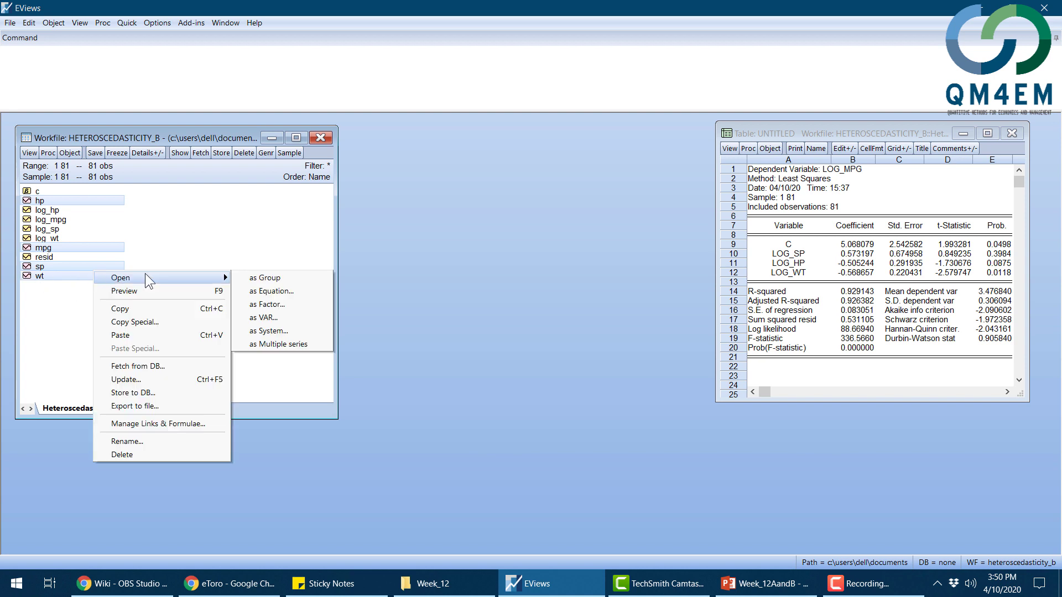
pyautogui.click(267, 290)
# - Rewrite the specification as log(mpg) c log(sp) log(hp) log(wt) and estimate it by least squares
pyautogui.click(453, 235)
pyautogui.write('c')
pyautogui.moveTo(452, 235); pyautogui.dragTo(460, 238)
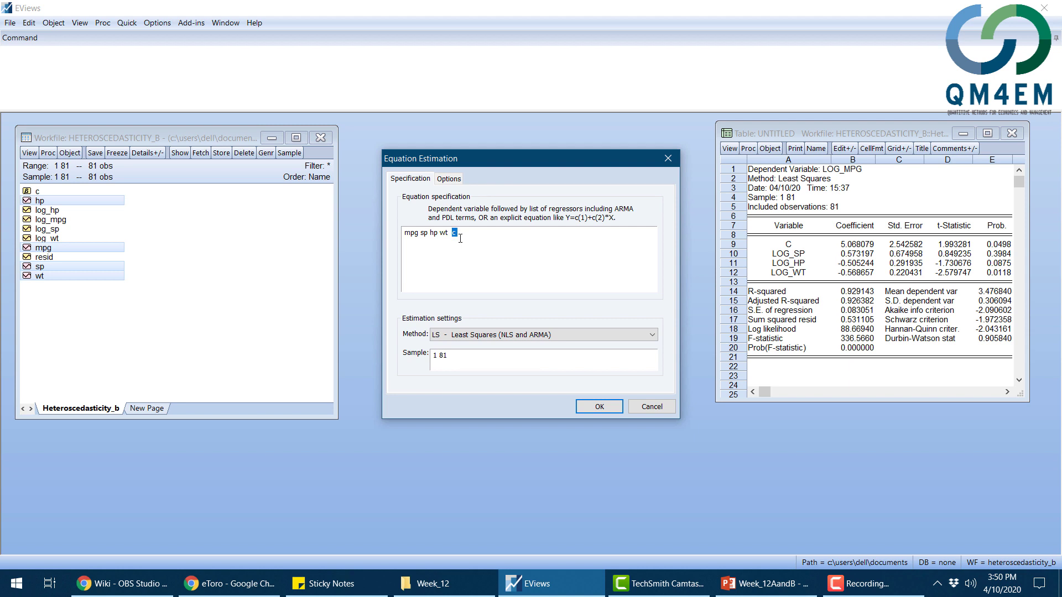
pyautogui.press('BackSpace')
pyautogui.write('c ')
pyautogui.write('log')
pyautogui.write('(')
pyautogui.click(430, 233)
pyautogui.write(') c log(sp) log(hp) log(wt)')
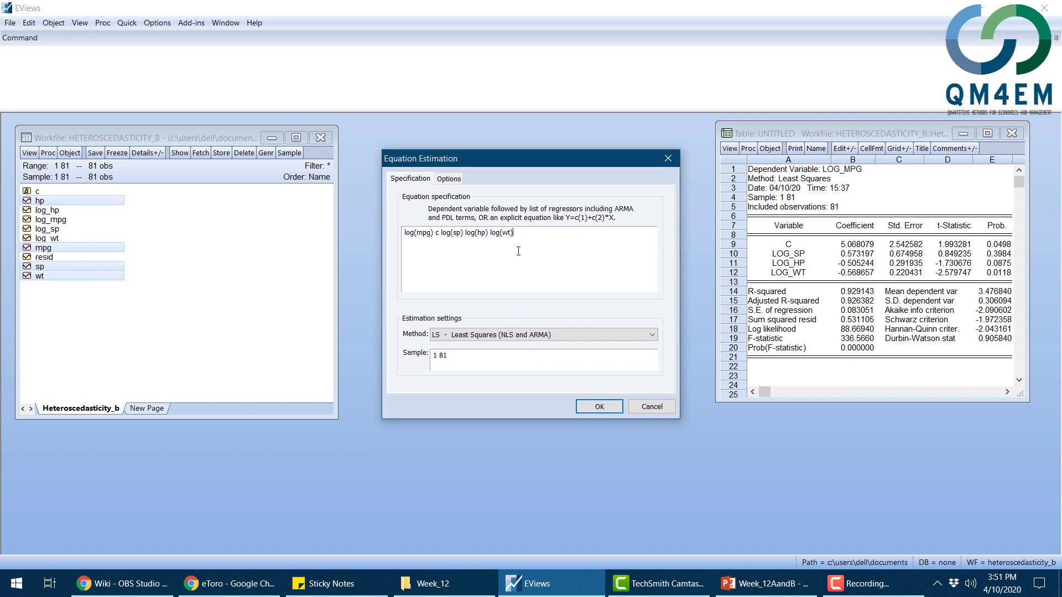
pyautogui.click(589, 407)
# - Place the equation output between the workfile and the frozen table, and re-estimate it with the same specification
pyautogui.moveTo(327, 248); pyautogui.dragTo(561, 141)
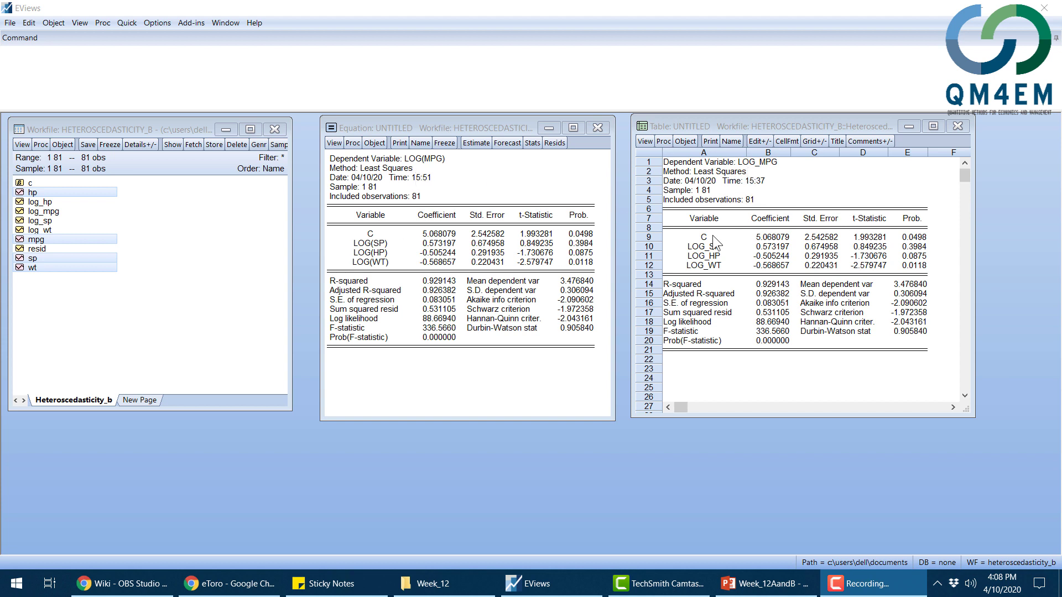
pyautogui.click(475, 143)
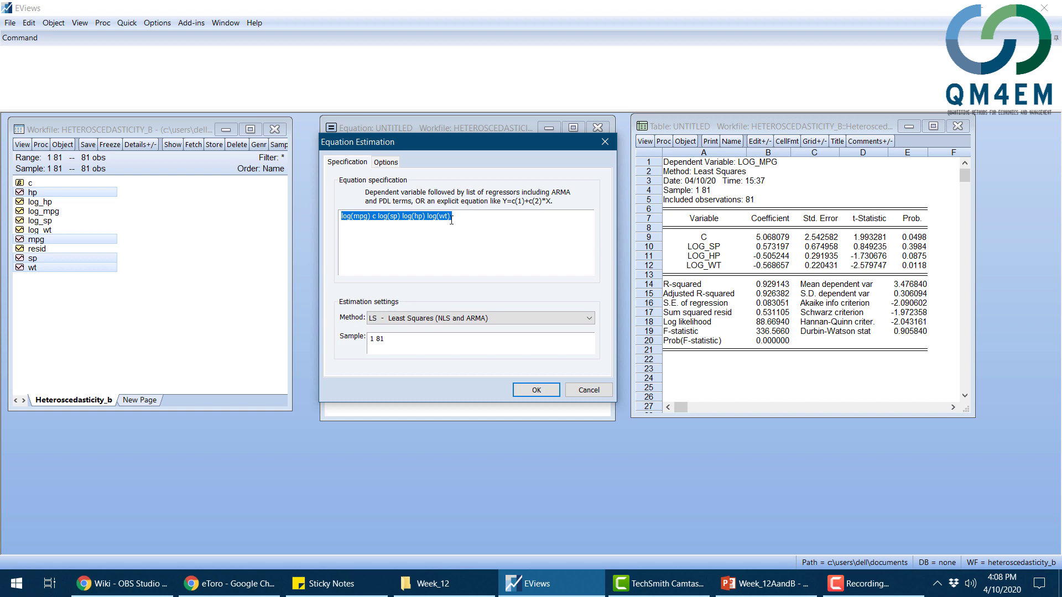
pyautogui.click(532, 390)
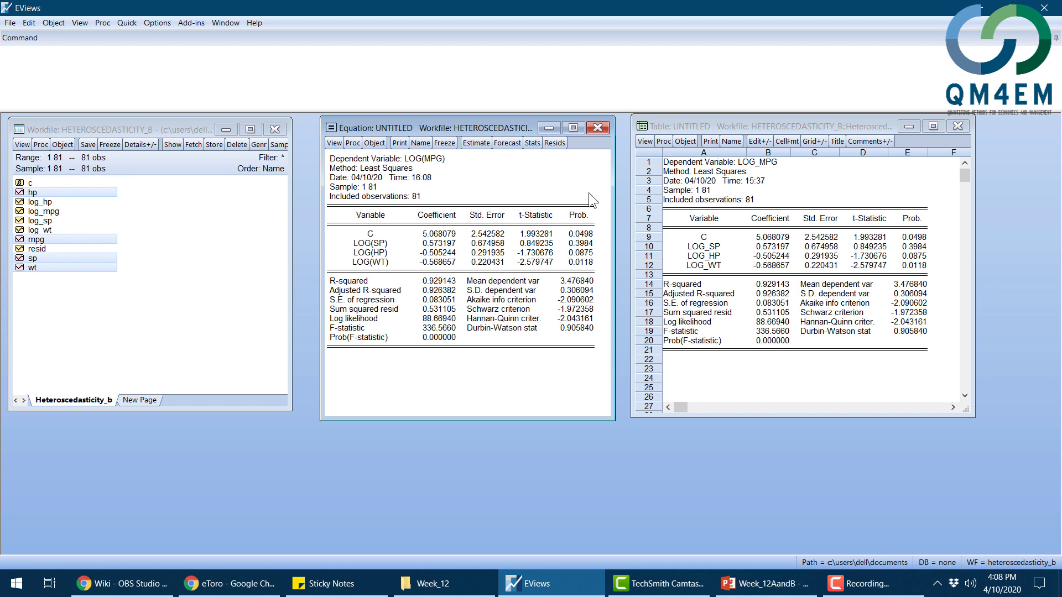
# - Run the Breusch-Pagan-Godfrey heteroskedasticity test with regressors c log(sp) log(hp) log(wt), and enlarge the equation window to fit its output
pyautogui.click(334, 144)
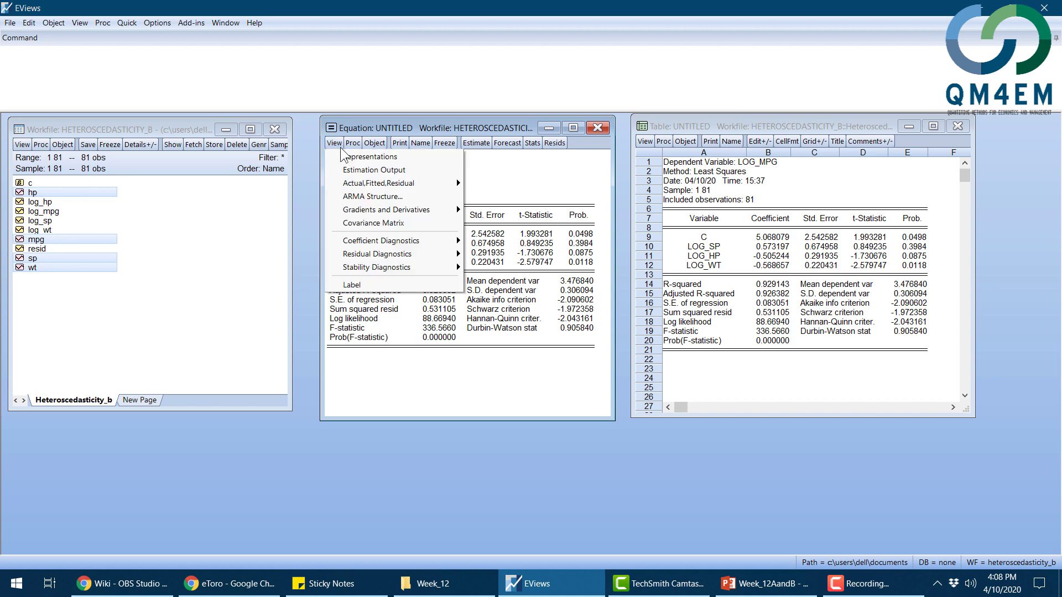
pyautogui.moveTo(409, 255)
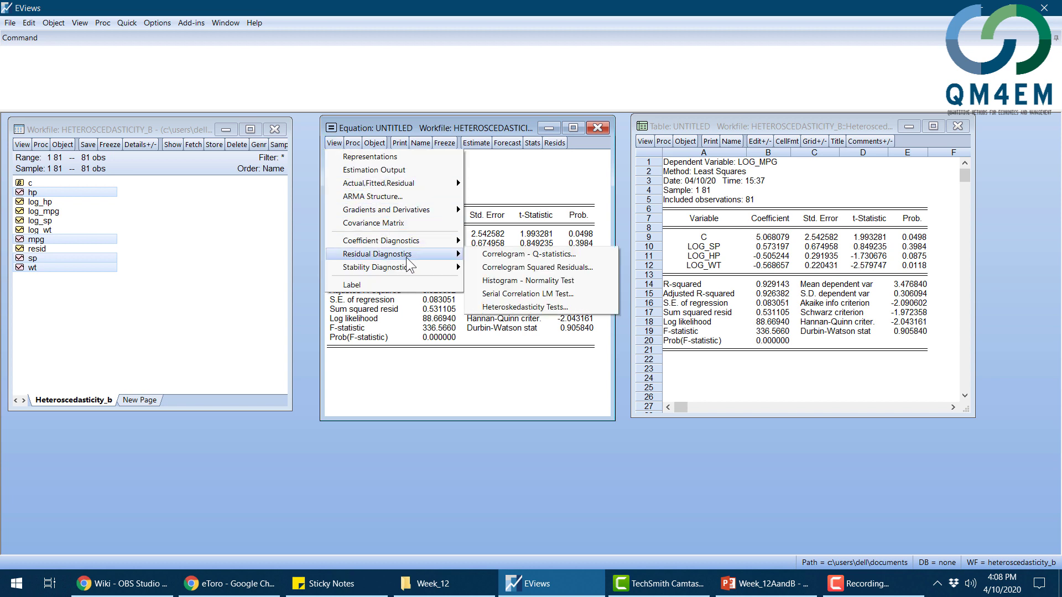
pyautogui.click(548, 309)
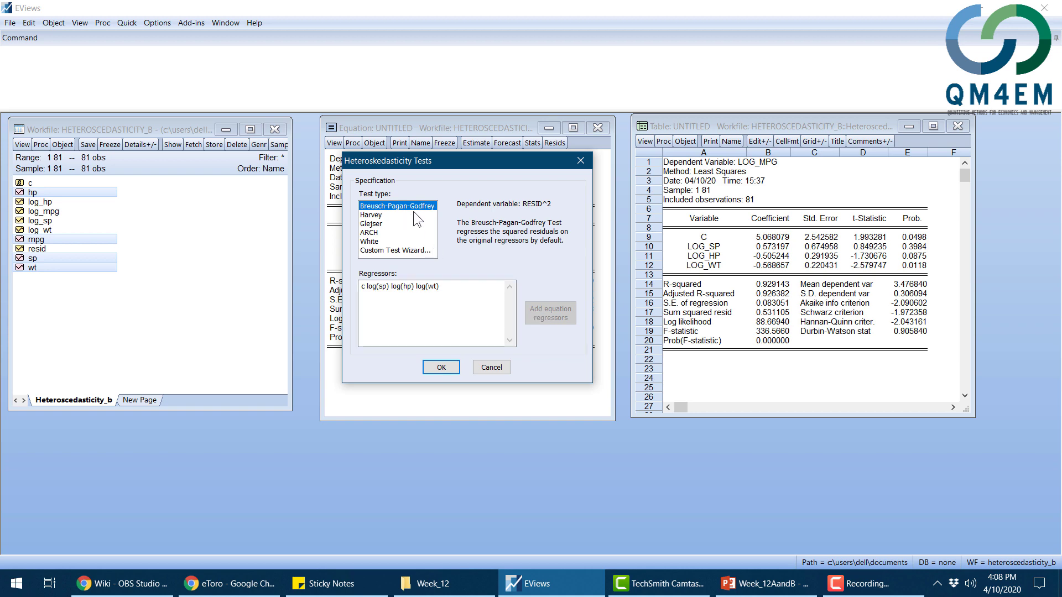
pyautogui.click(436, 370)
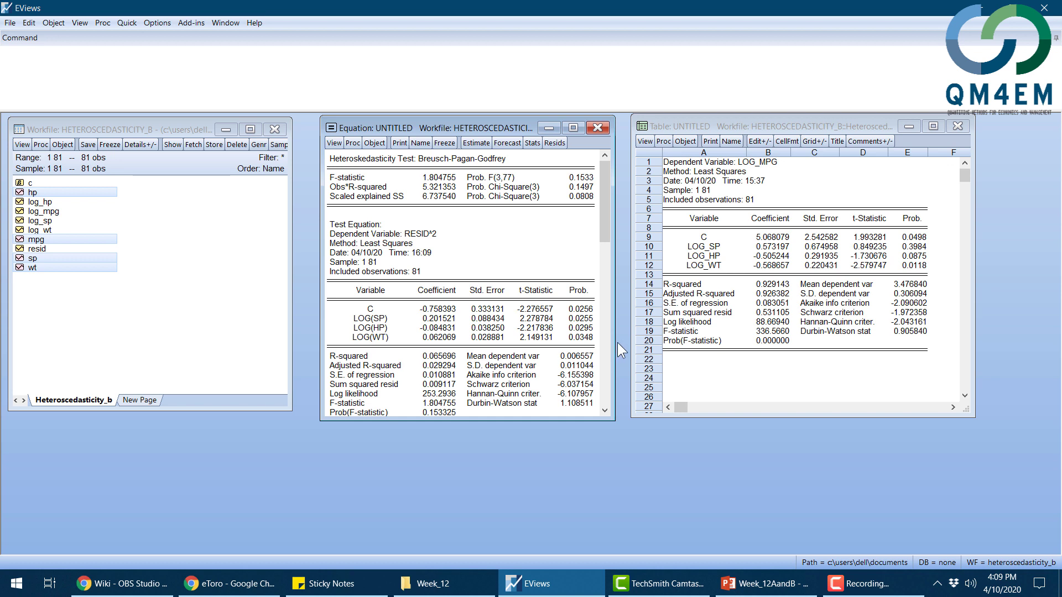
pyautogui.moveTo(615, 343); pyautogui.dragTo(733, 339)
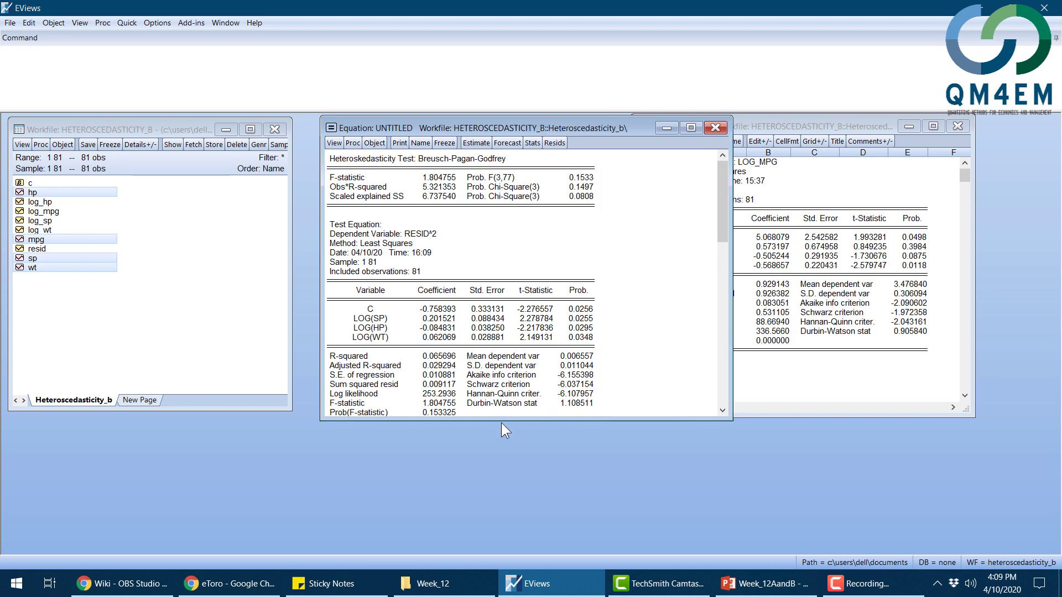
pyautogui.moveTo(501, 422); pyautogui.dragTo(498, 471)
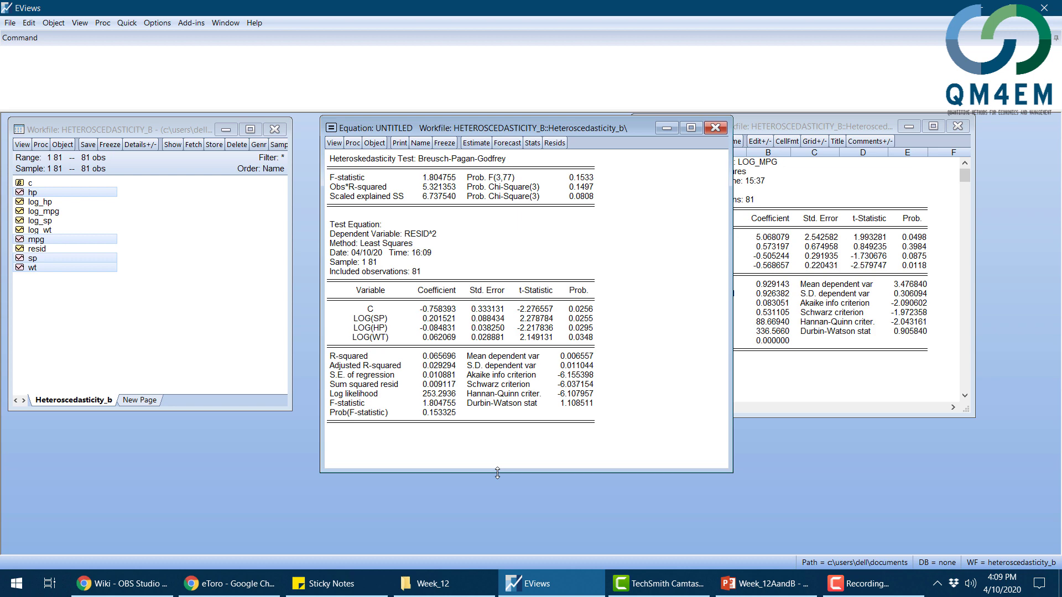
# - Freeze the Breusch-Pagan-Godfrey test output as a table and place it beside the equation window
pyautogui.click(443, 143)
pyautogui.moveTo(346, 270); pyautogui.dragTo(937, 139)
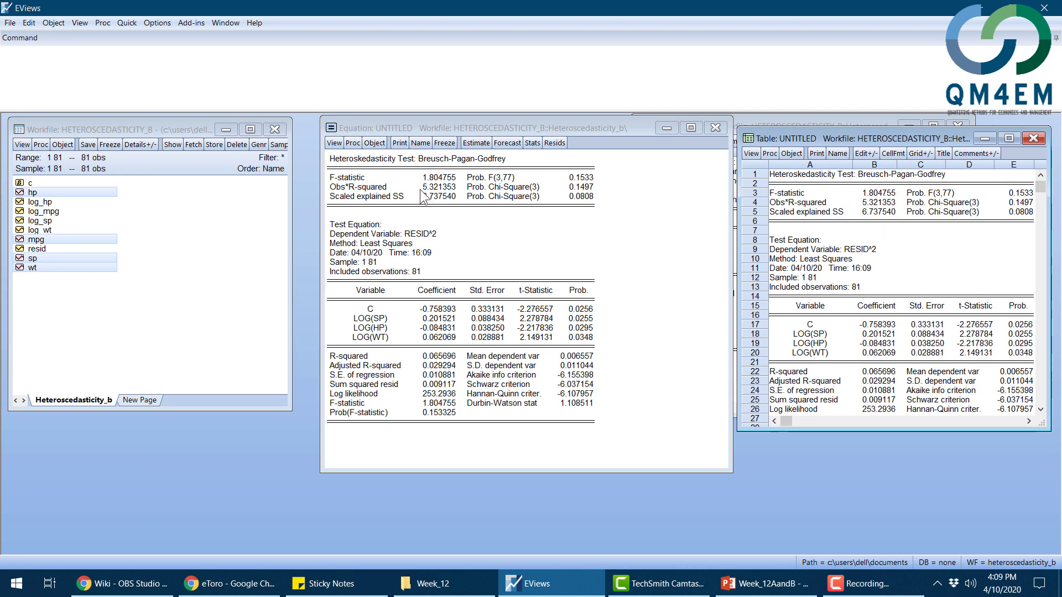
pyautogui.moveTo(847, 189); pyautogui.dragTo(937, 136)
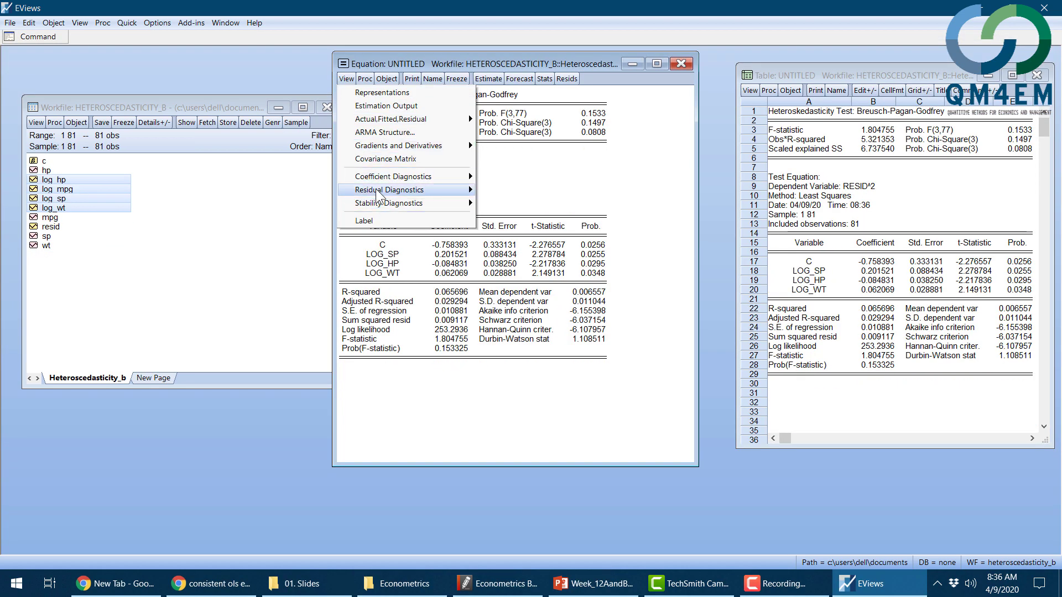
# - Run the White heteroskedasticity test on the log_mpg equation's residuals without White cross terms
pyautogui.moveTo(377, 190)
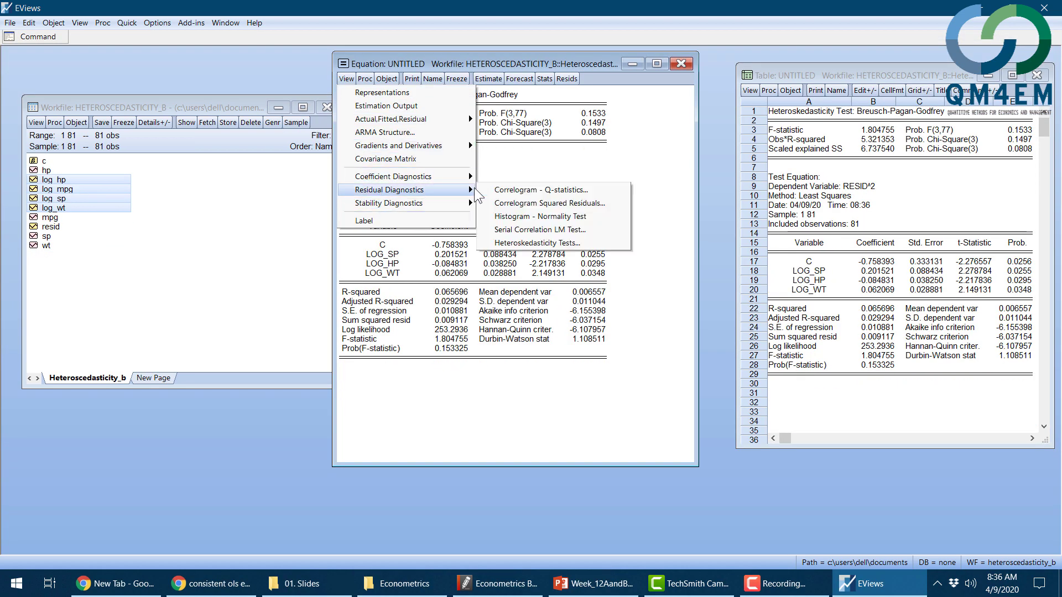
pyautogui.click(549, 244)
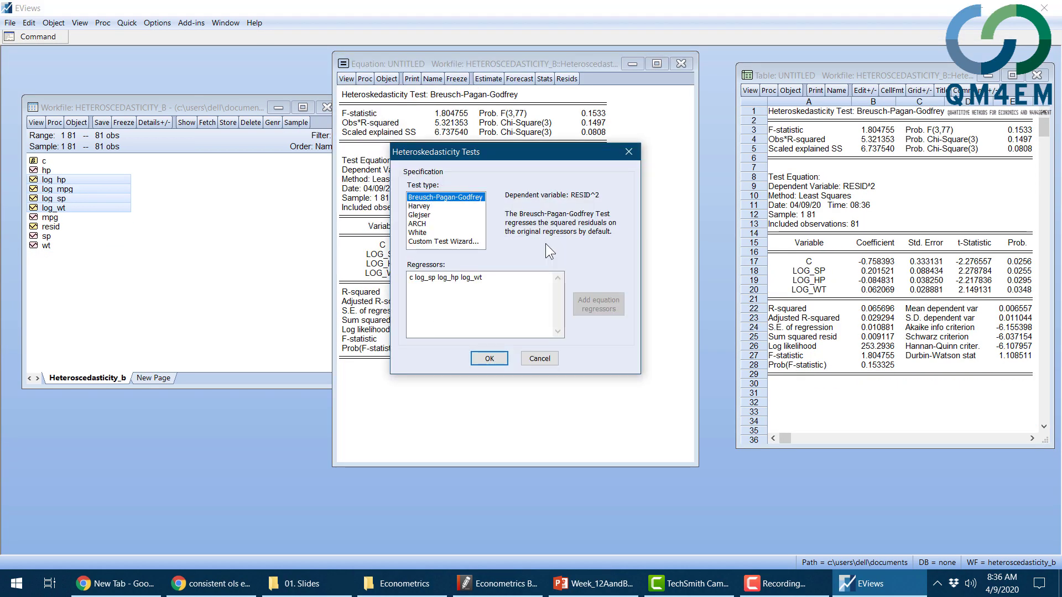
pyautogui.click(425, 233)
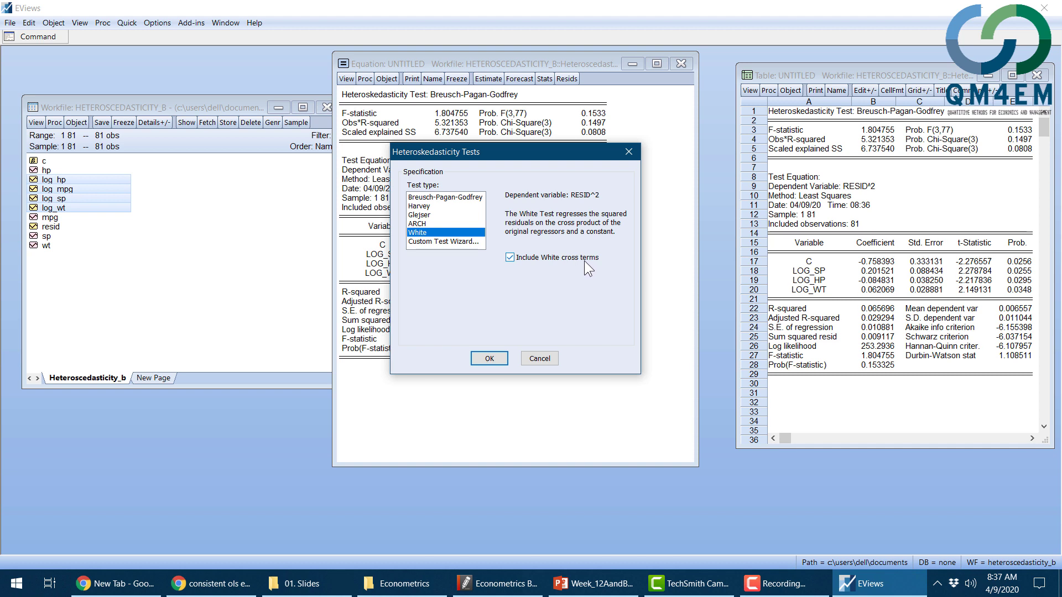
pyautogui.click(510, 258)
pyautogui.click(509, 258)
pyautogui.click(492, 359)
pyautogui.click(488, 358)
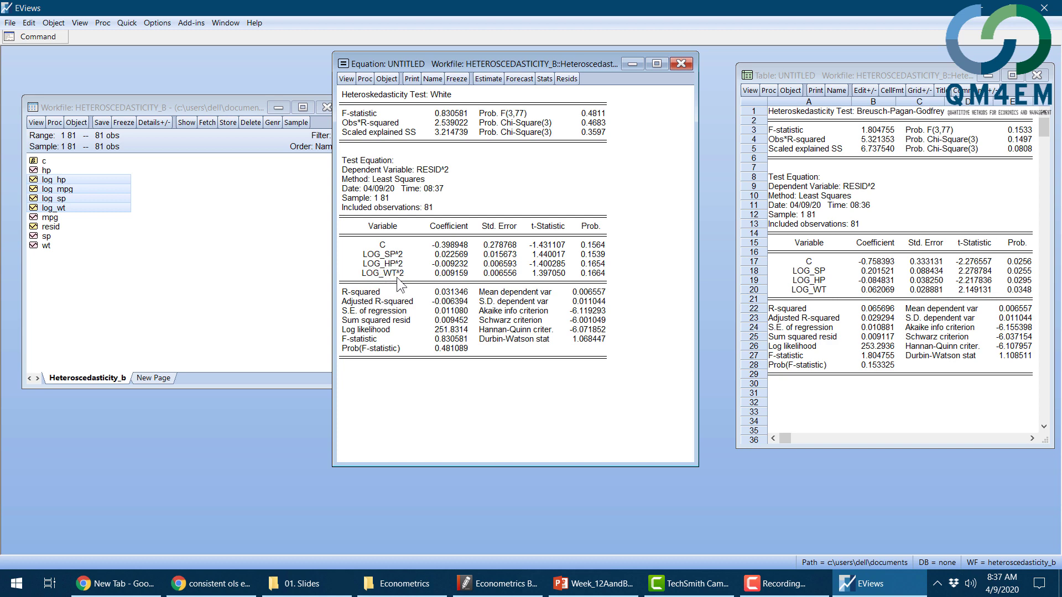
# - Run the White heteroskedasticity test with White cross terms included, and position the equation window between the workfile and the frozen table
pyautogui.click(346, 79)
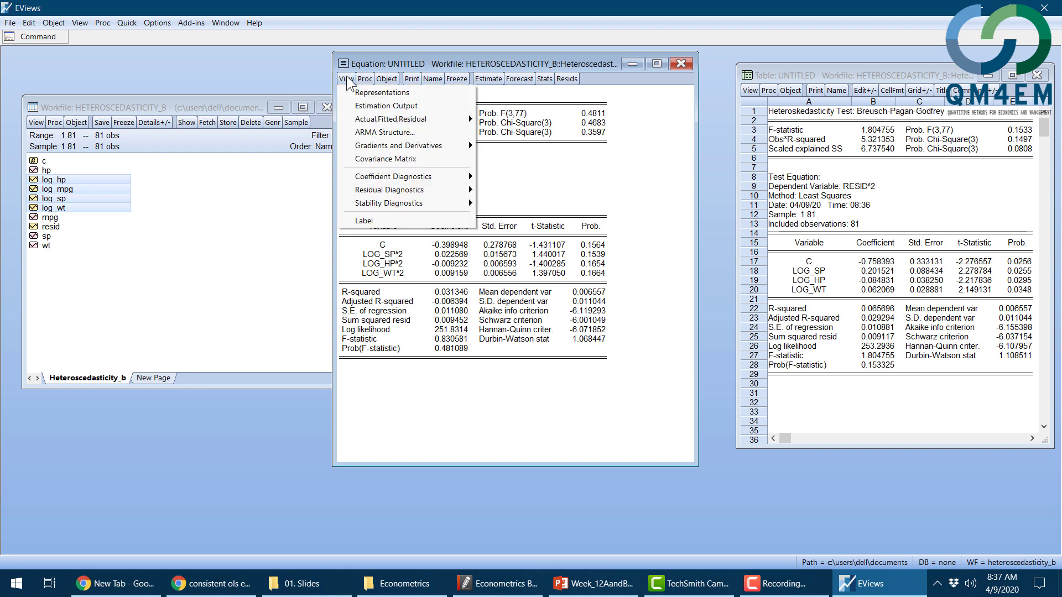
pyautogui.moveTo(412, 190)
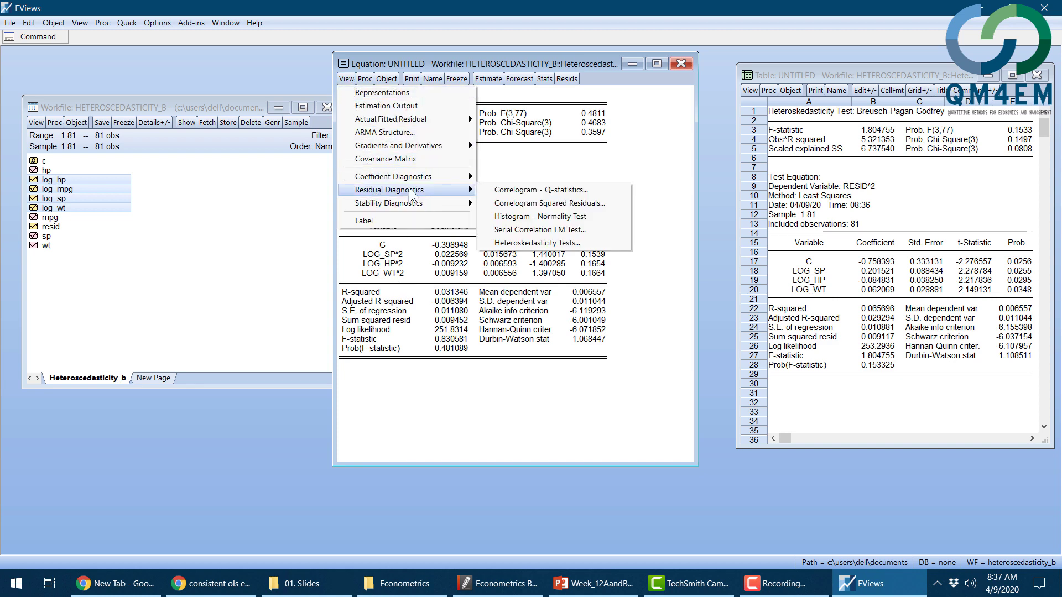
pyautogui.click(556, 243)
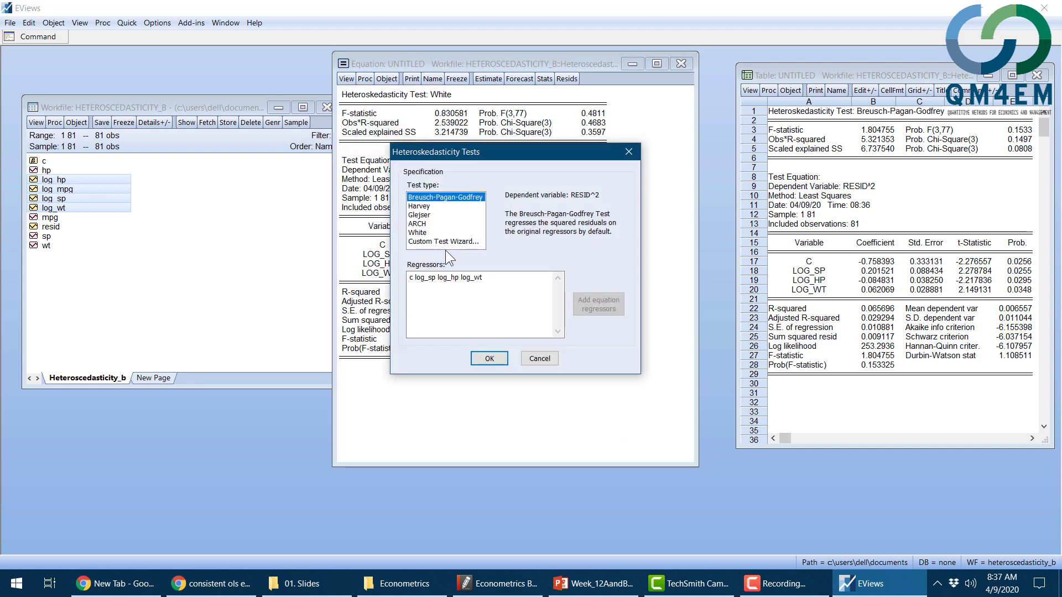
pyautogui.click(443, 233)
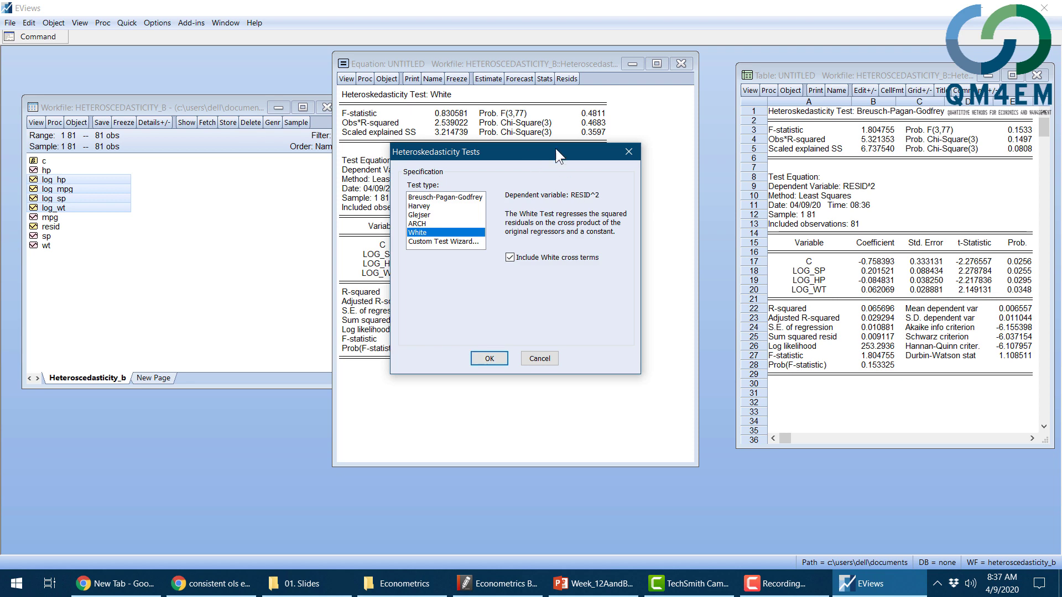
pyautogui.moveTo(527, 151); pyautogui.dragTo(641, 117)
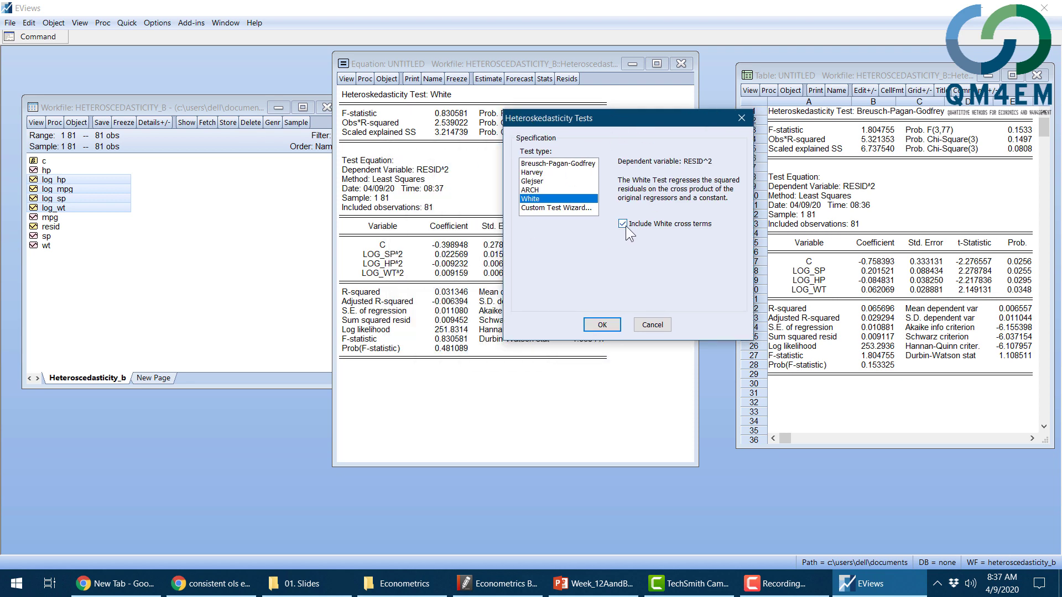
pyautogui.click(611, 326)
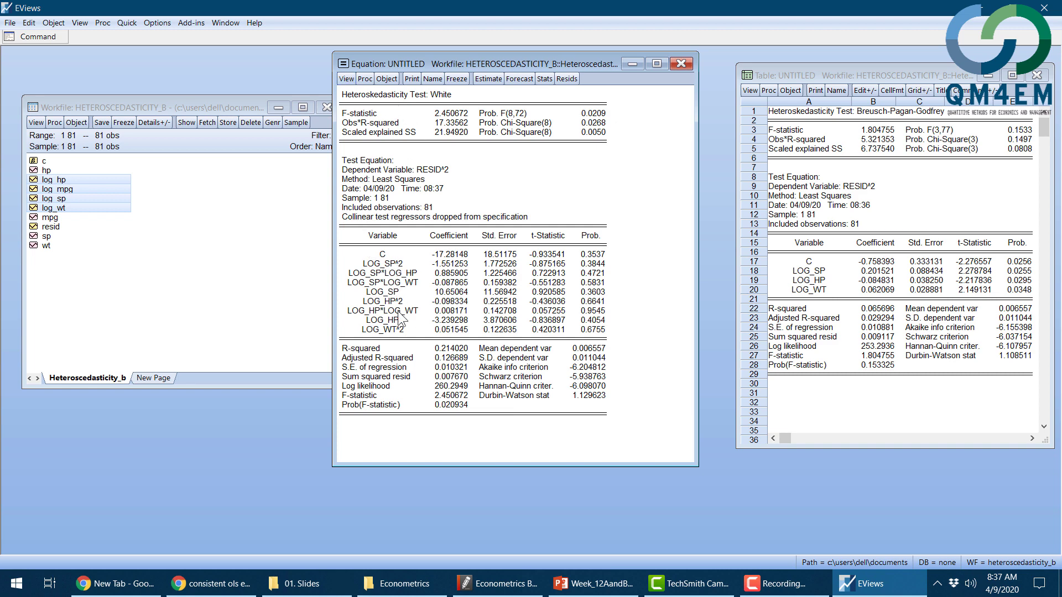
pyautogui.moveTo(416, 63); pyautogui.dragTo(444, 61)
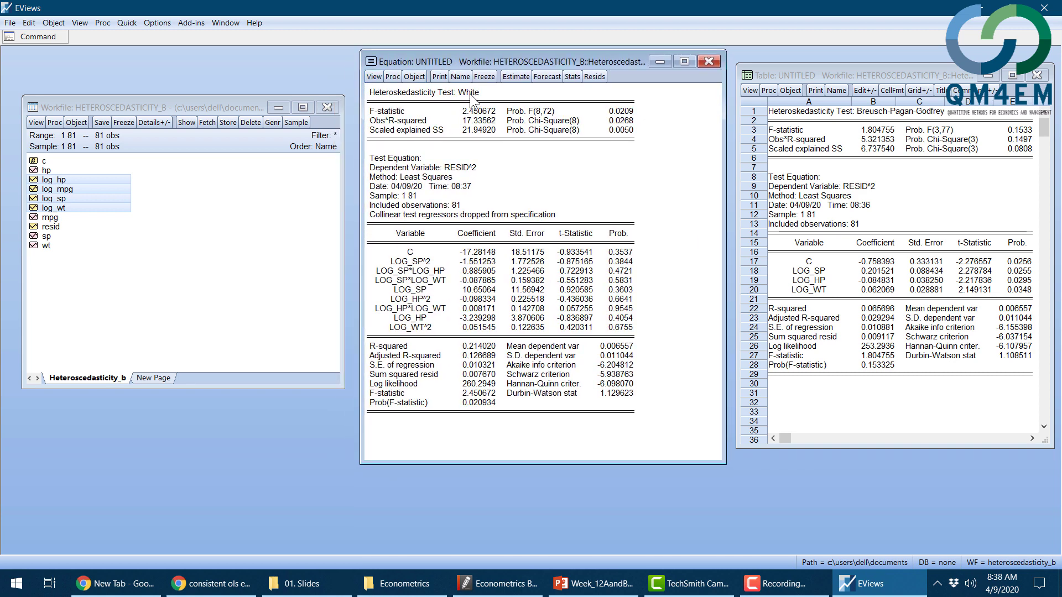
# - Repeat the White test on the log_mpg equation, this time excluding the cross terms
pyautogui.click(375, 77)
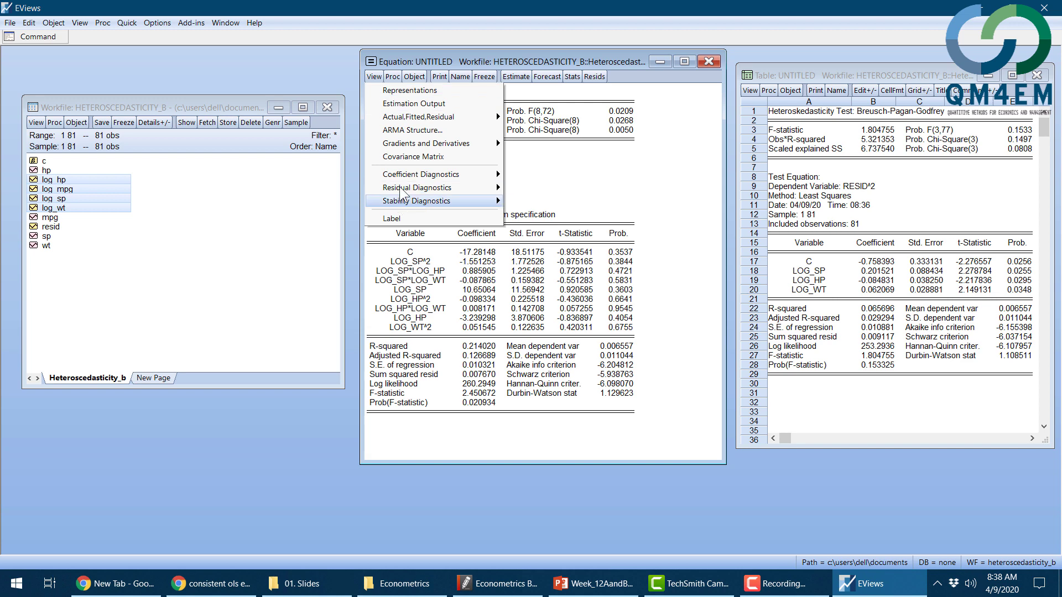
pyautogui.moveTo(425, 189)
pyautogui.click(564, 241)
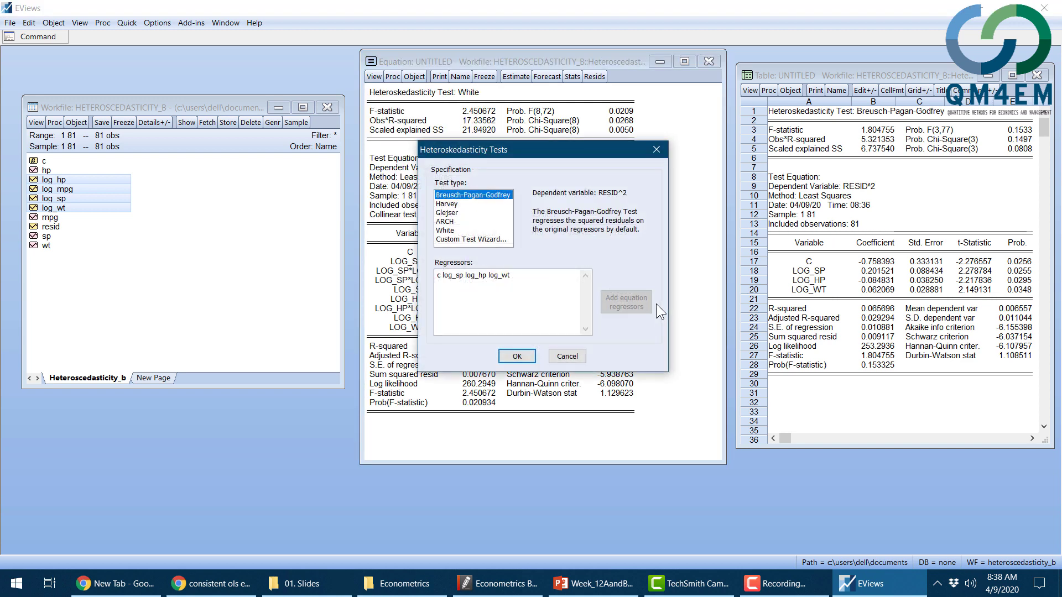
pyautogui.click(445, 230)
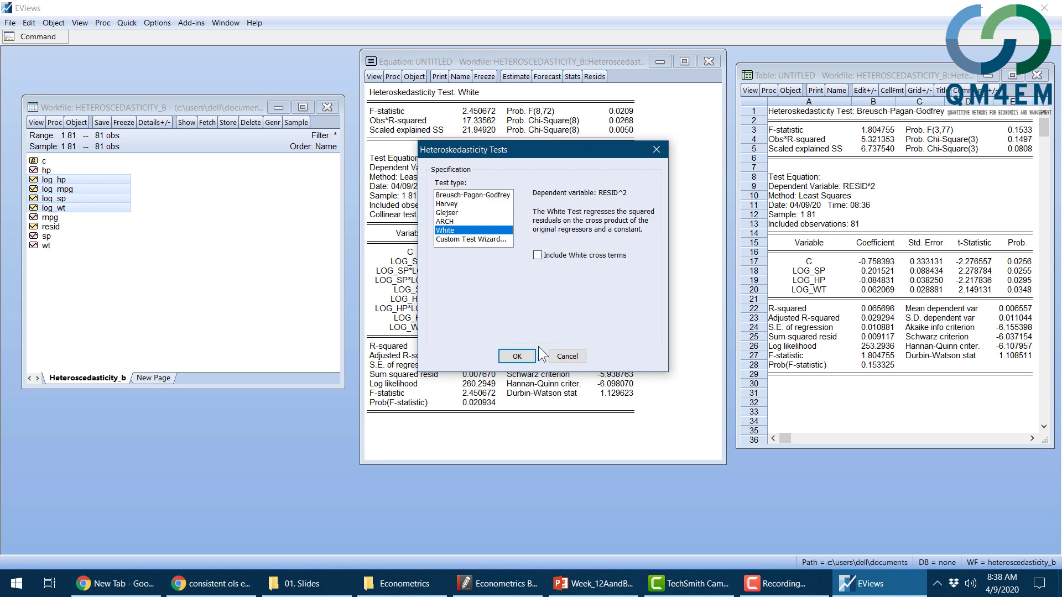
pyautogui.click(520, 357)
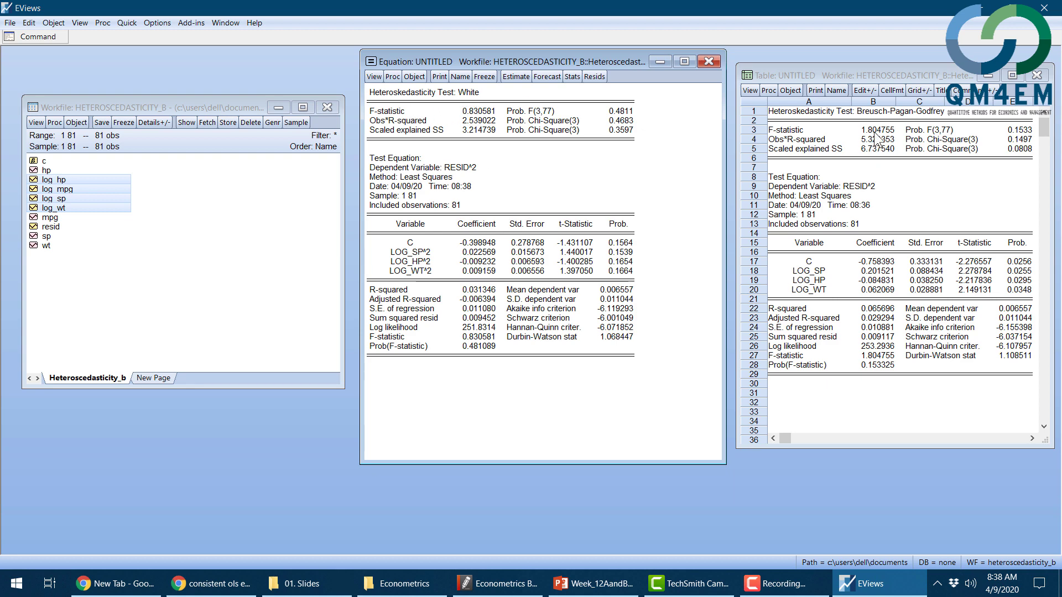
# - Switch to the Week_12AandB PowerPoint presentation and reveal the model equations and comparison points on the Practical Tasks 12.4 double-log results slide
pyautogui.click(630, 593)
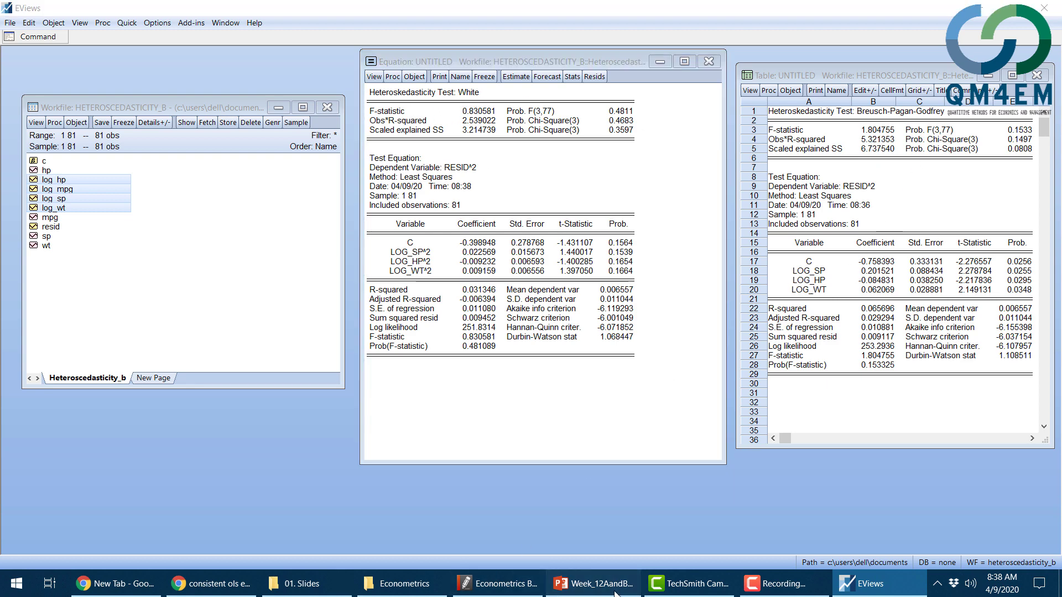
pyautogui.click(791, 433)
pyautogui.click(785, 416)
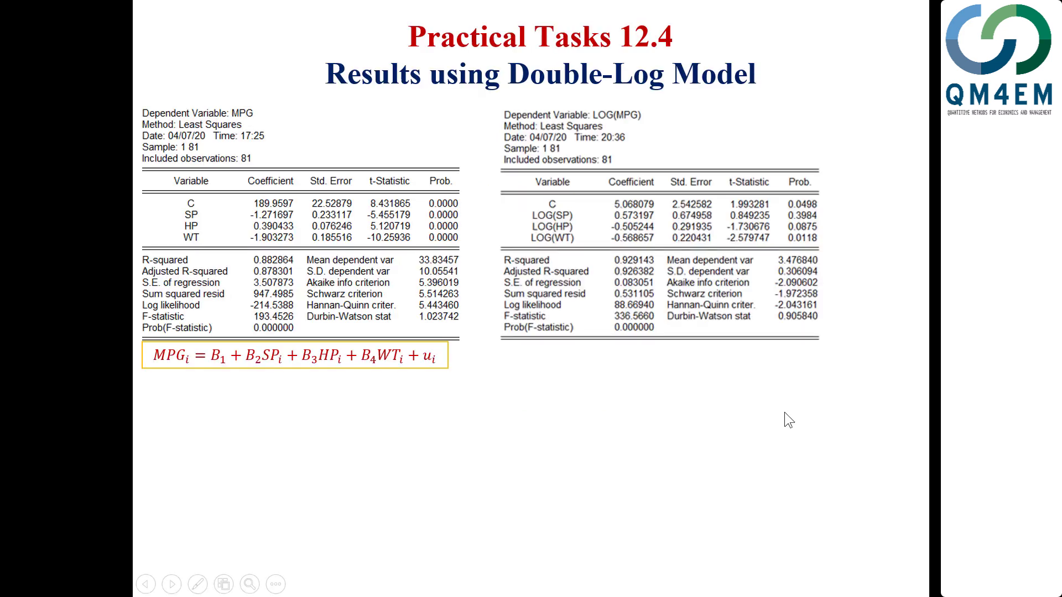
pyautogui.click(788, 418)
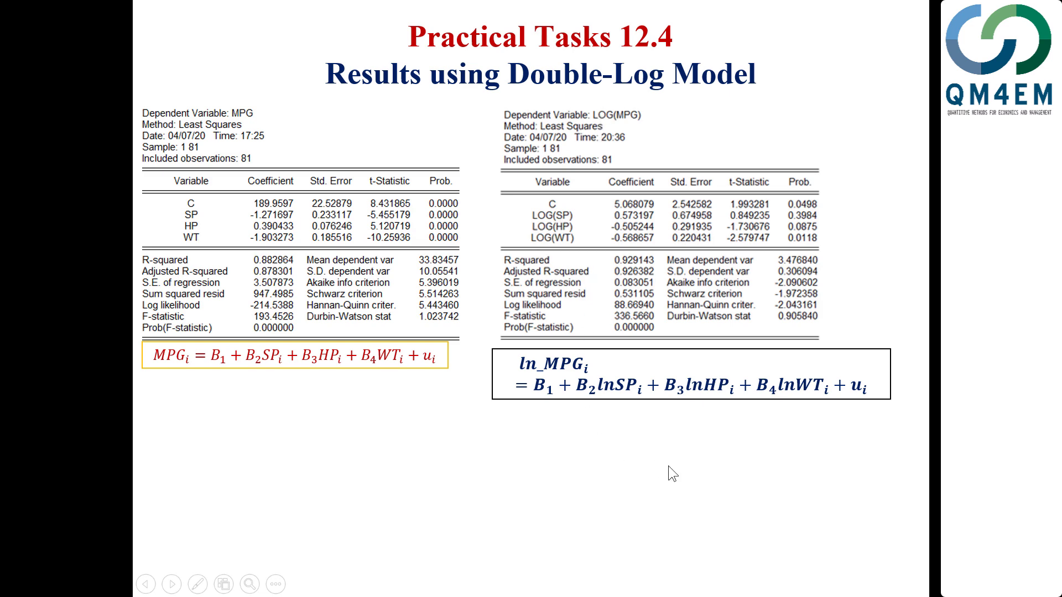
pyautogui.click(702, 476)
pyautogui.click(728, 495)
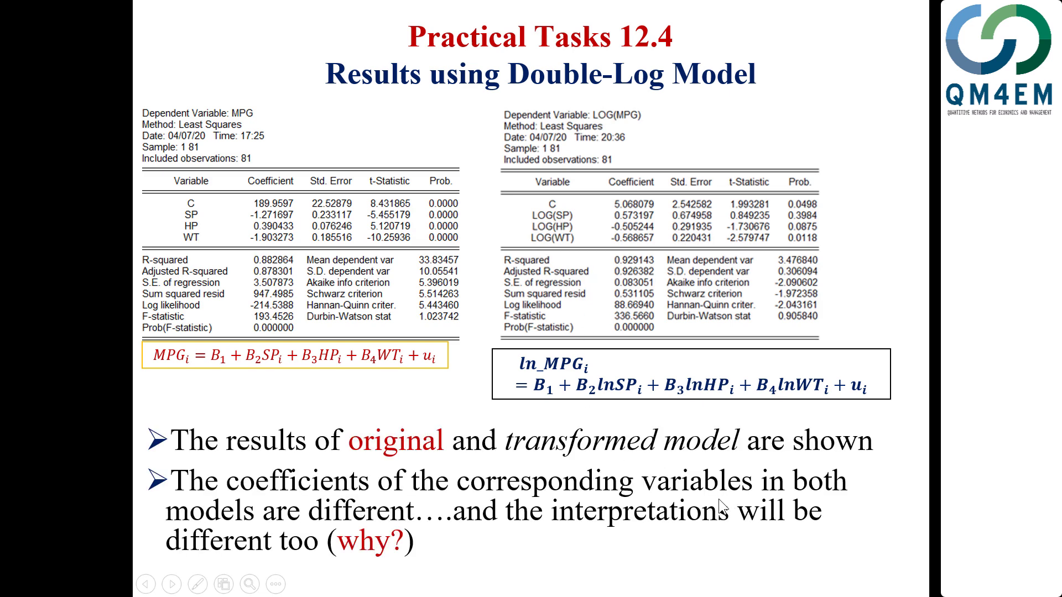